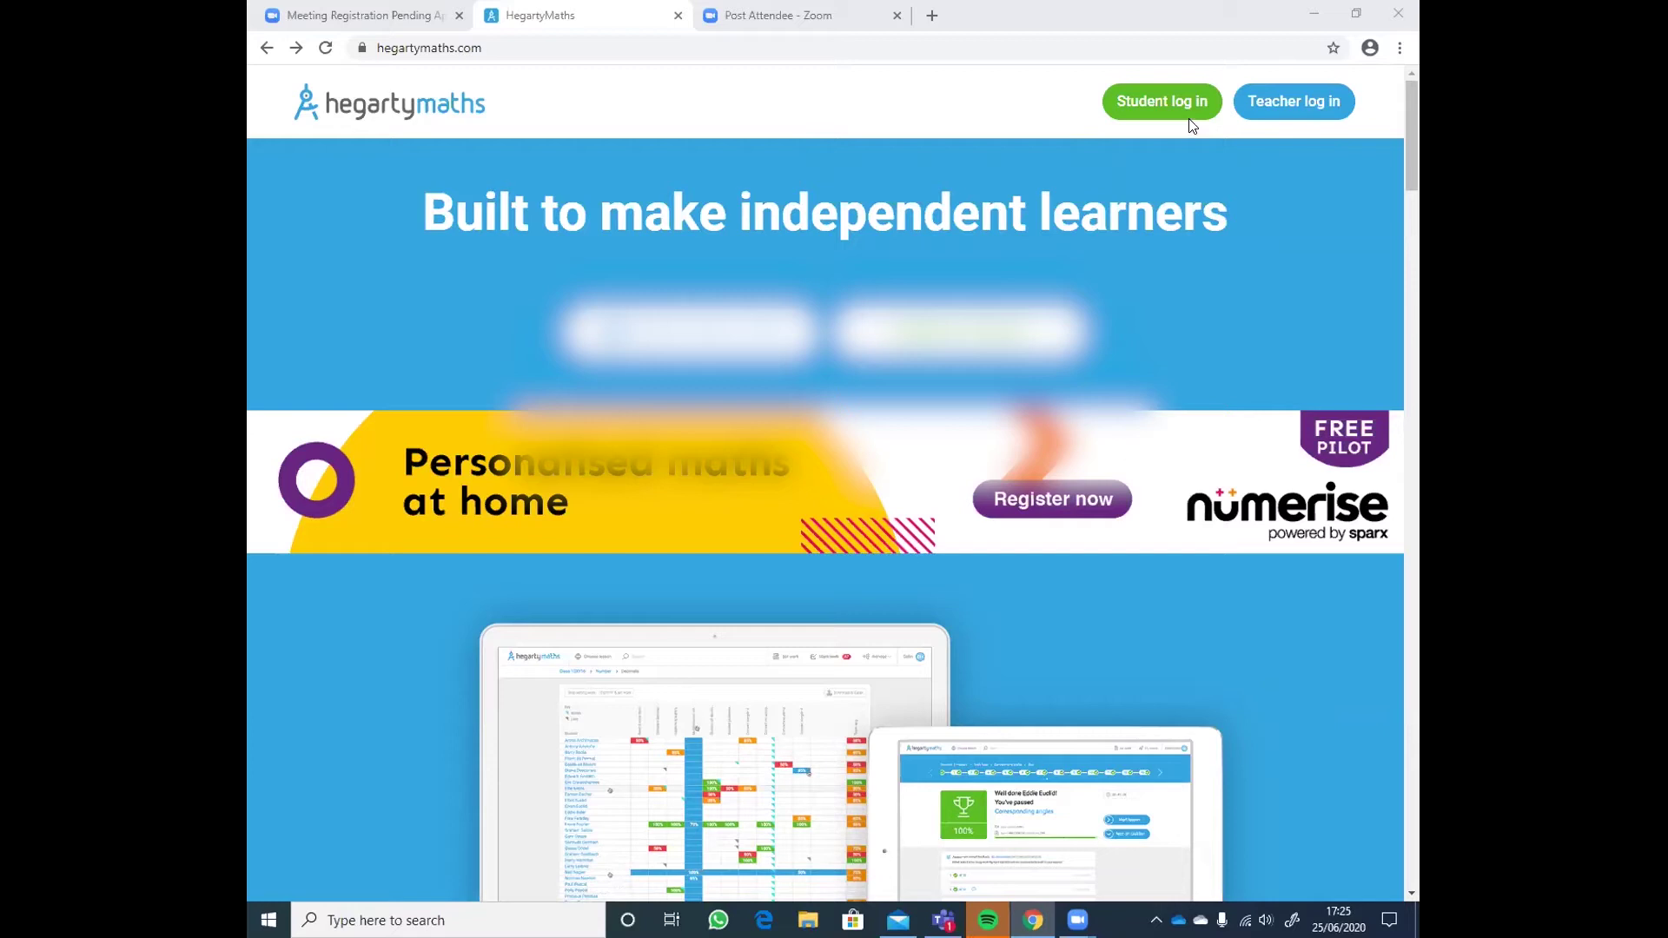
Choose Beacon Hill Academy as the school on the student login form
left_click(1162, 104)
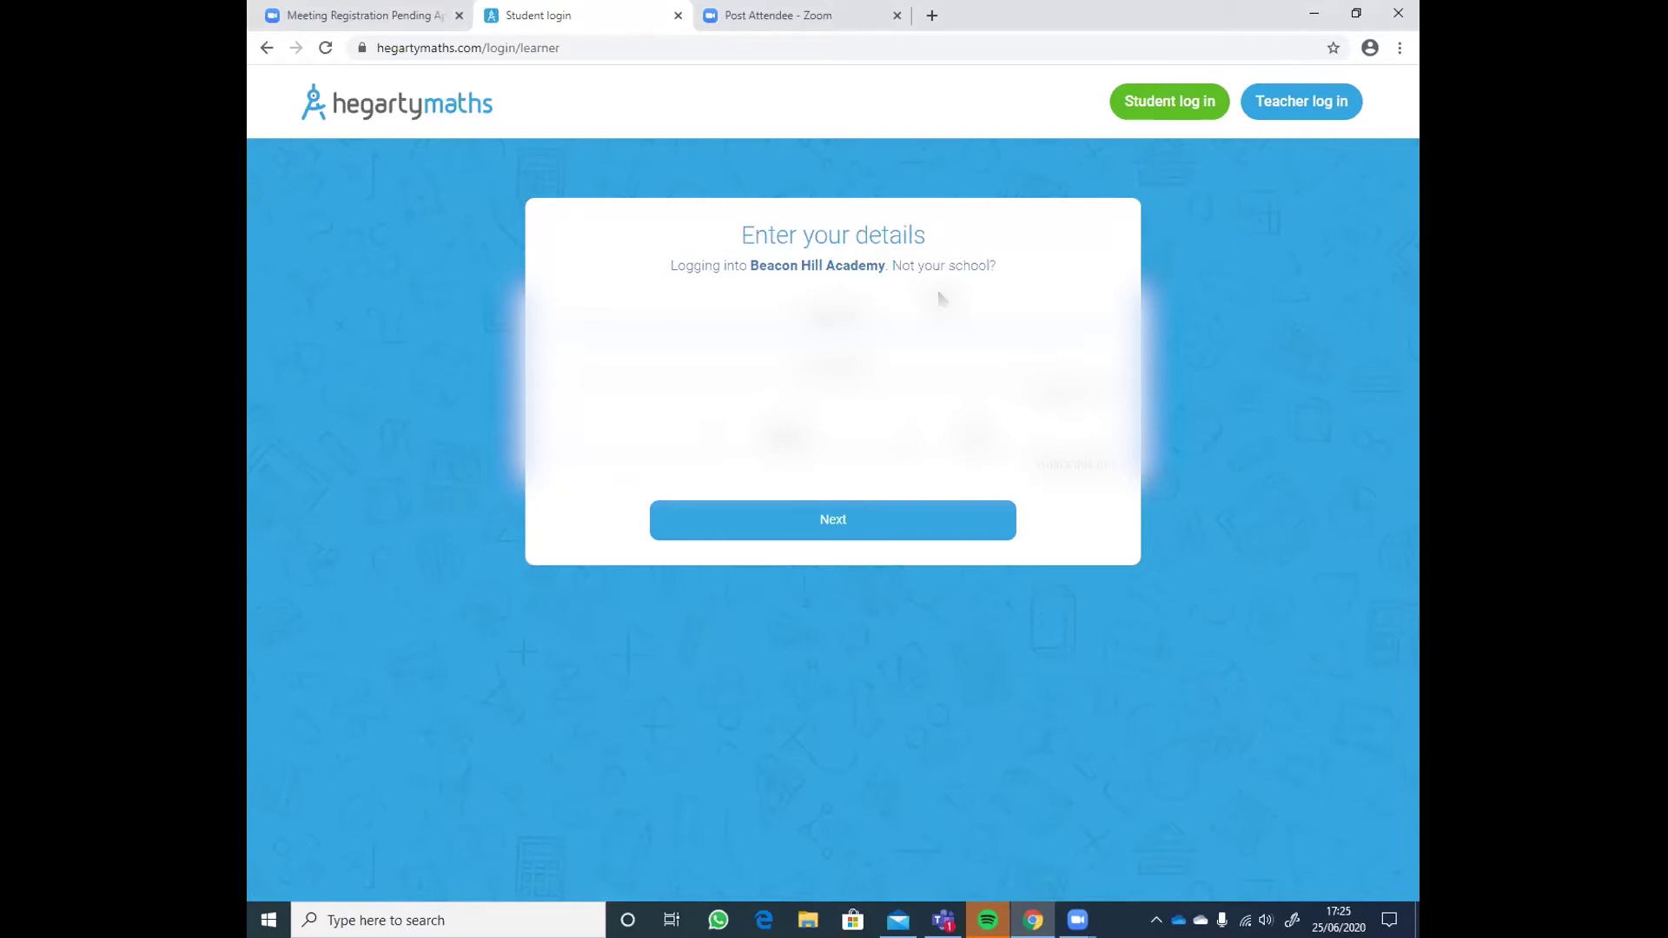
left_click(770, 271)
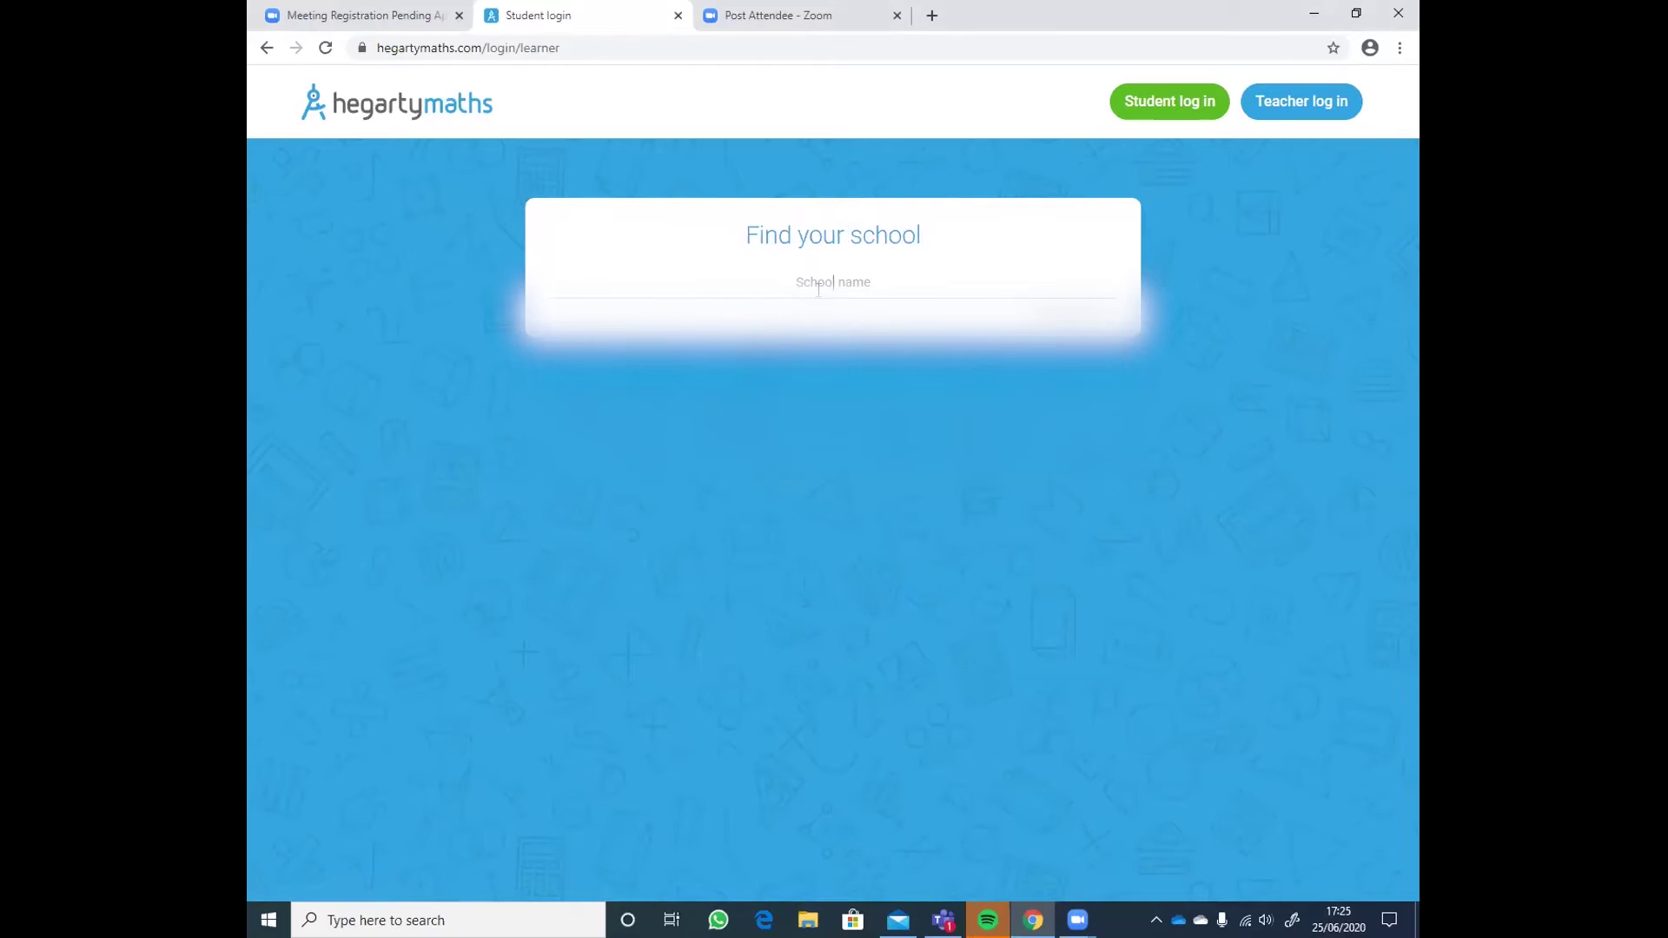
type("beacon")
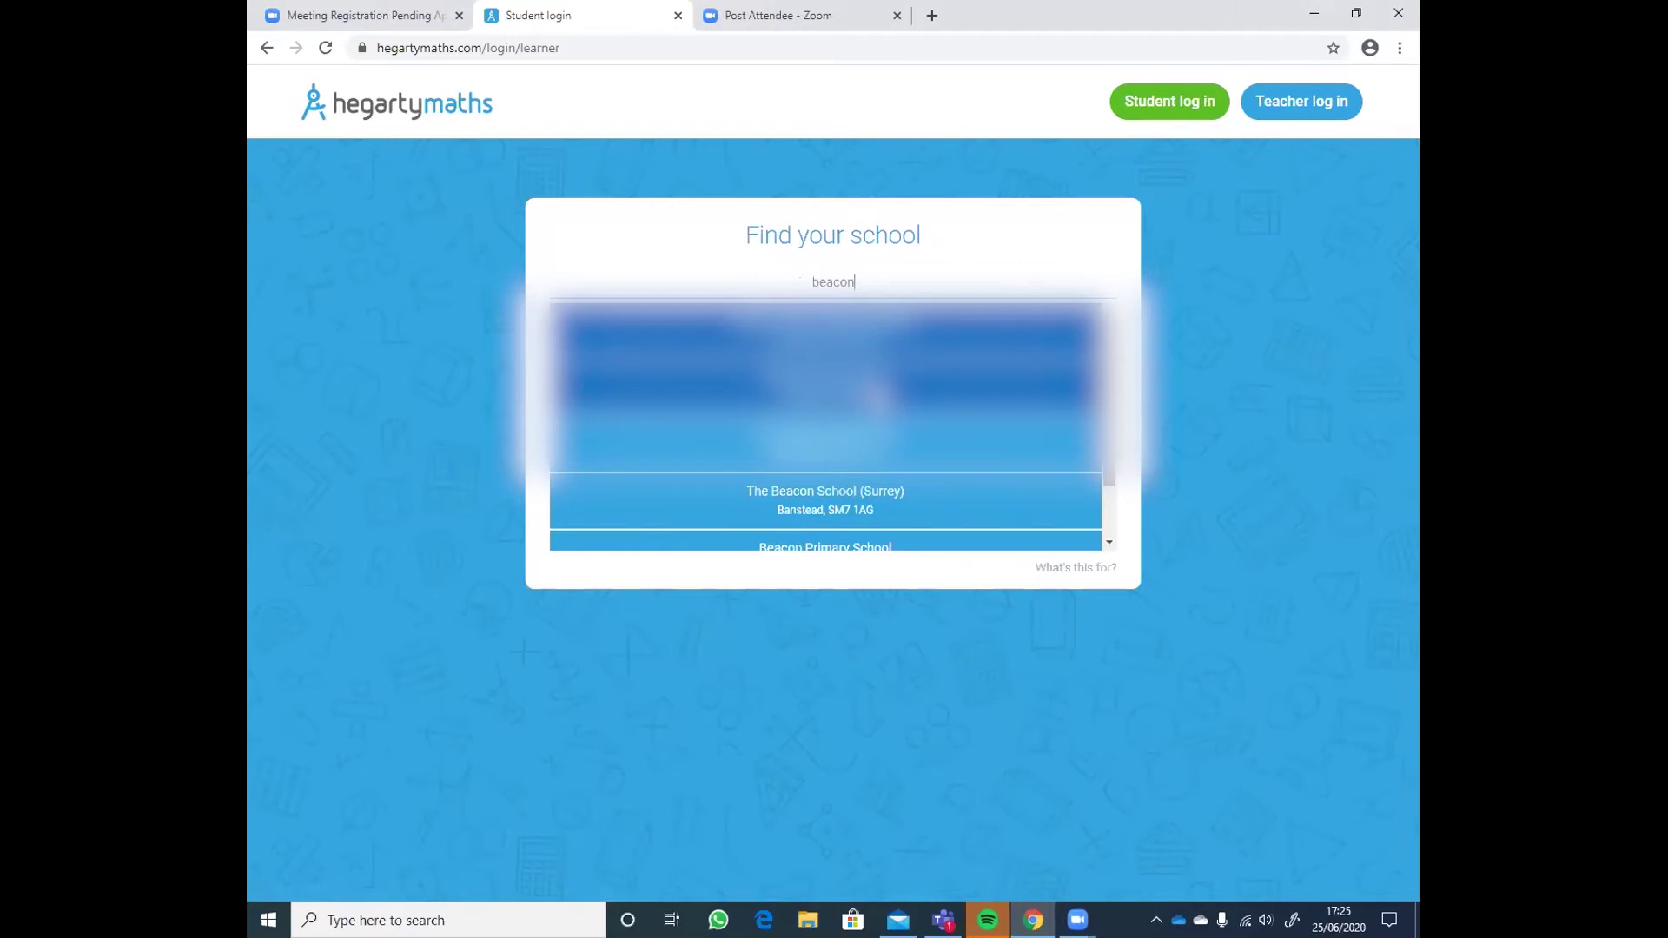
key("Return")
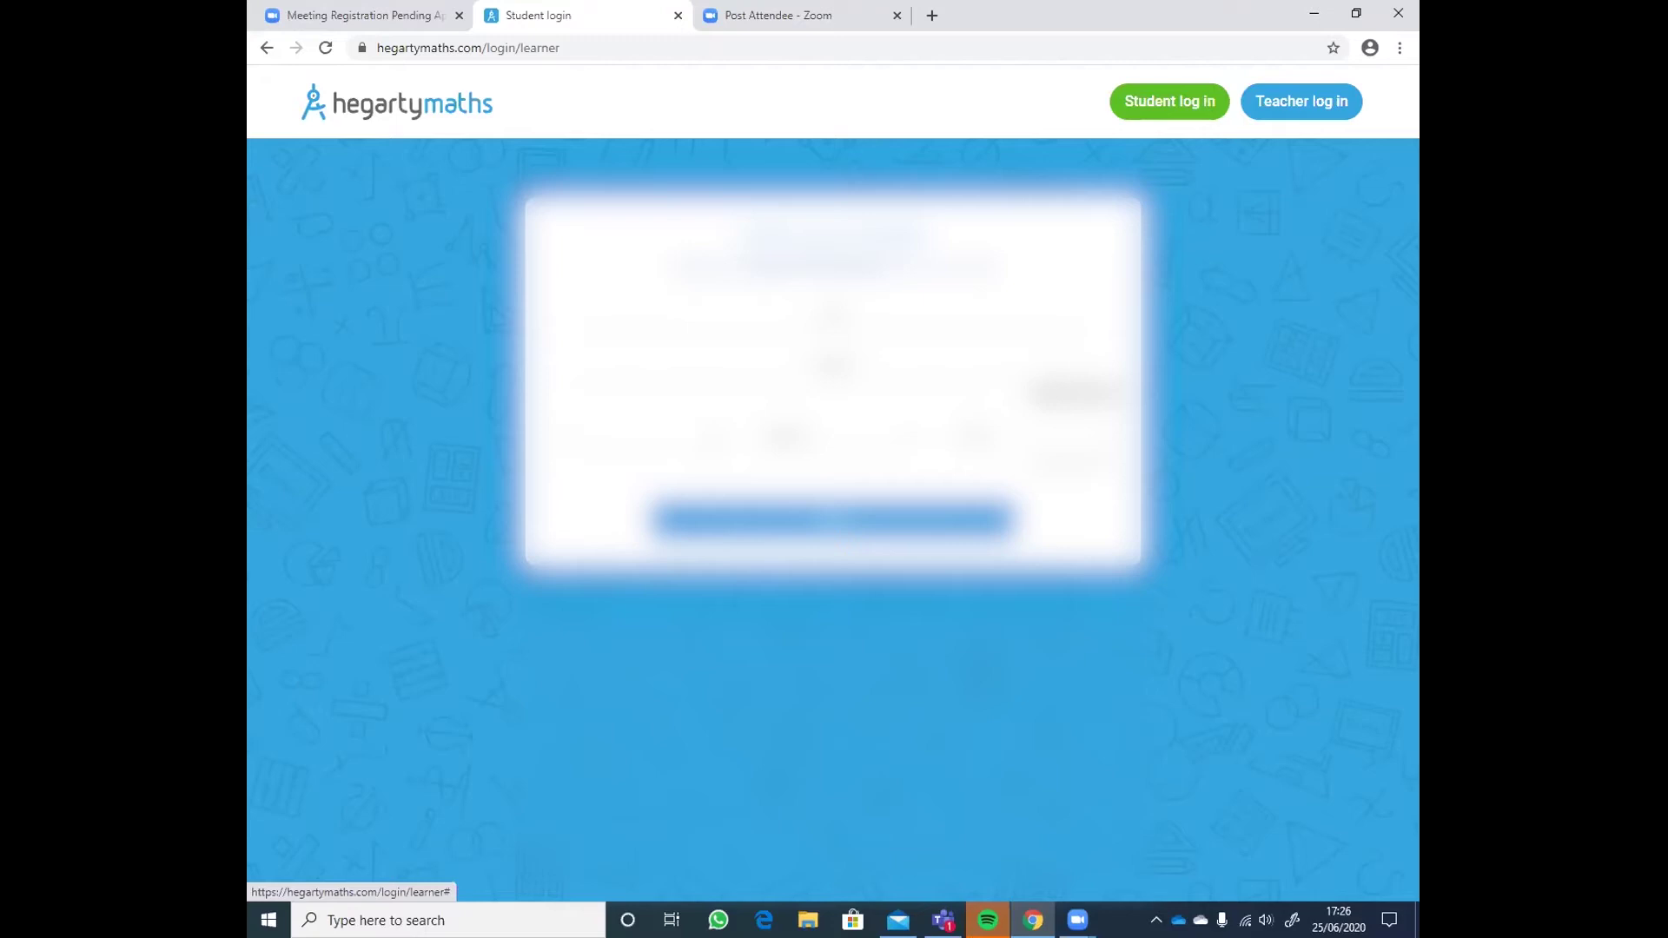
Select the student's details from the three dropdowns and submit them
left_click(634, 434)
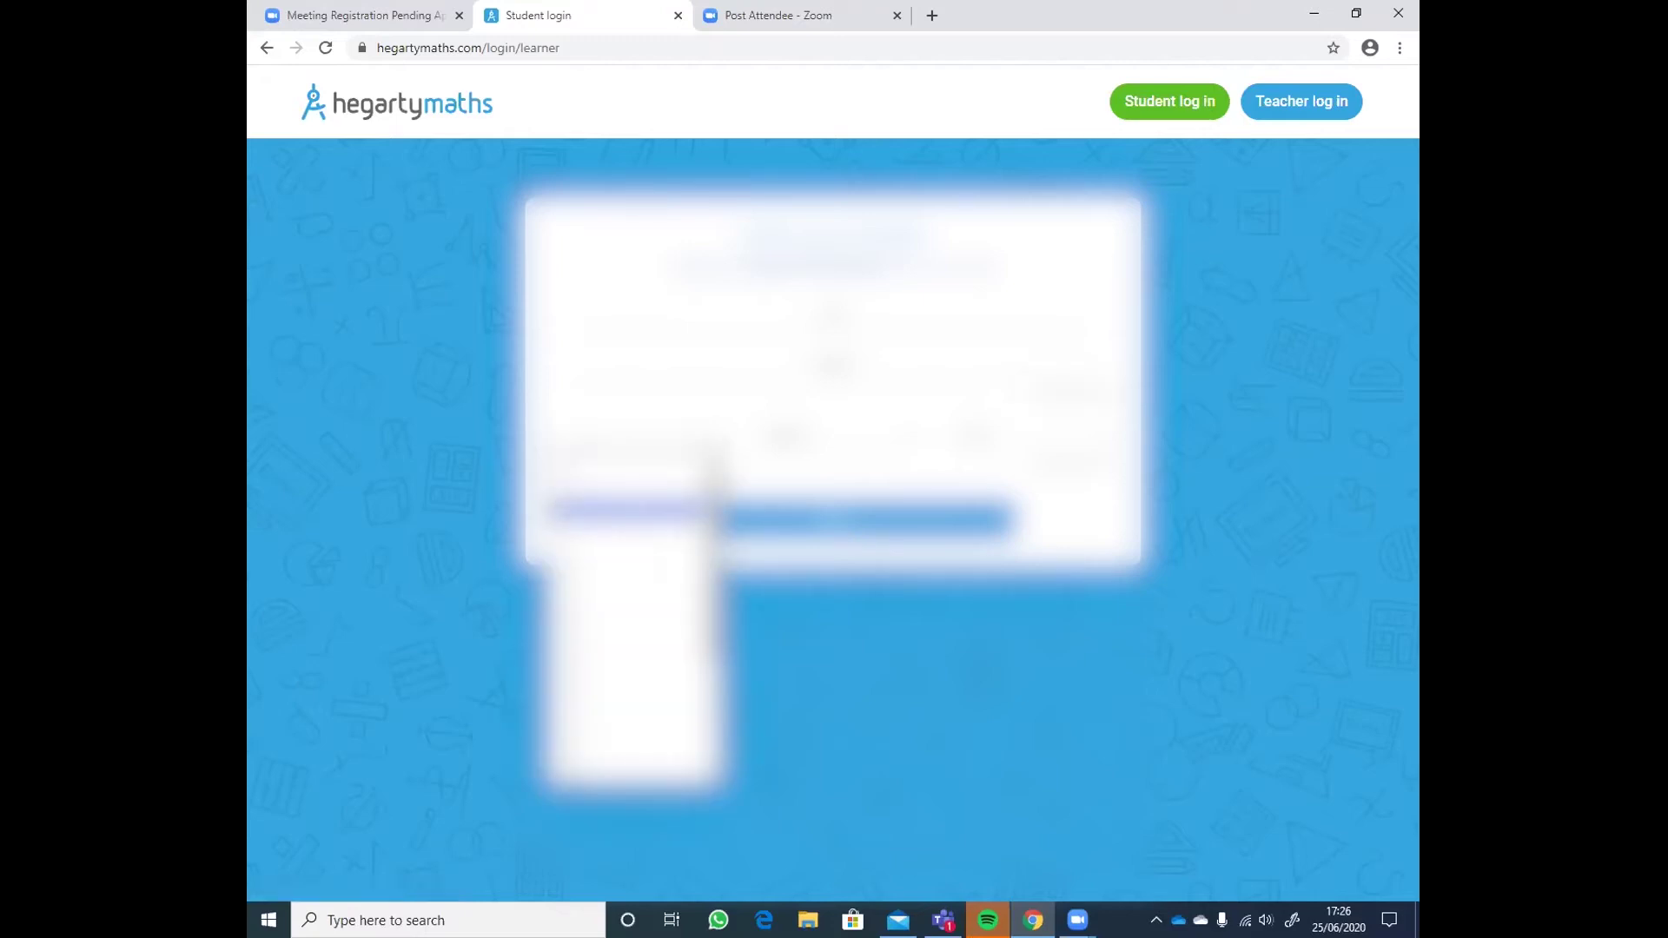
left_click(637, 626)
left_click(791, 439)
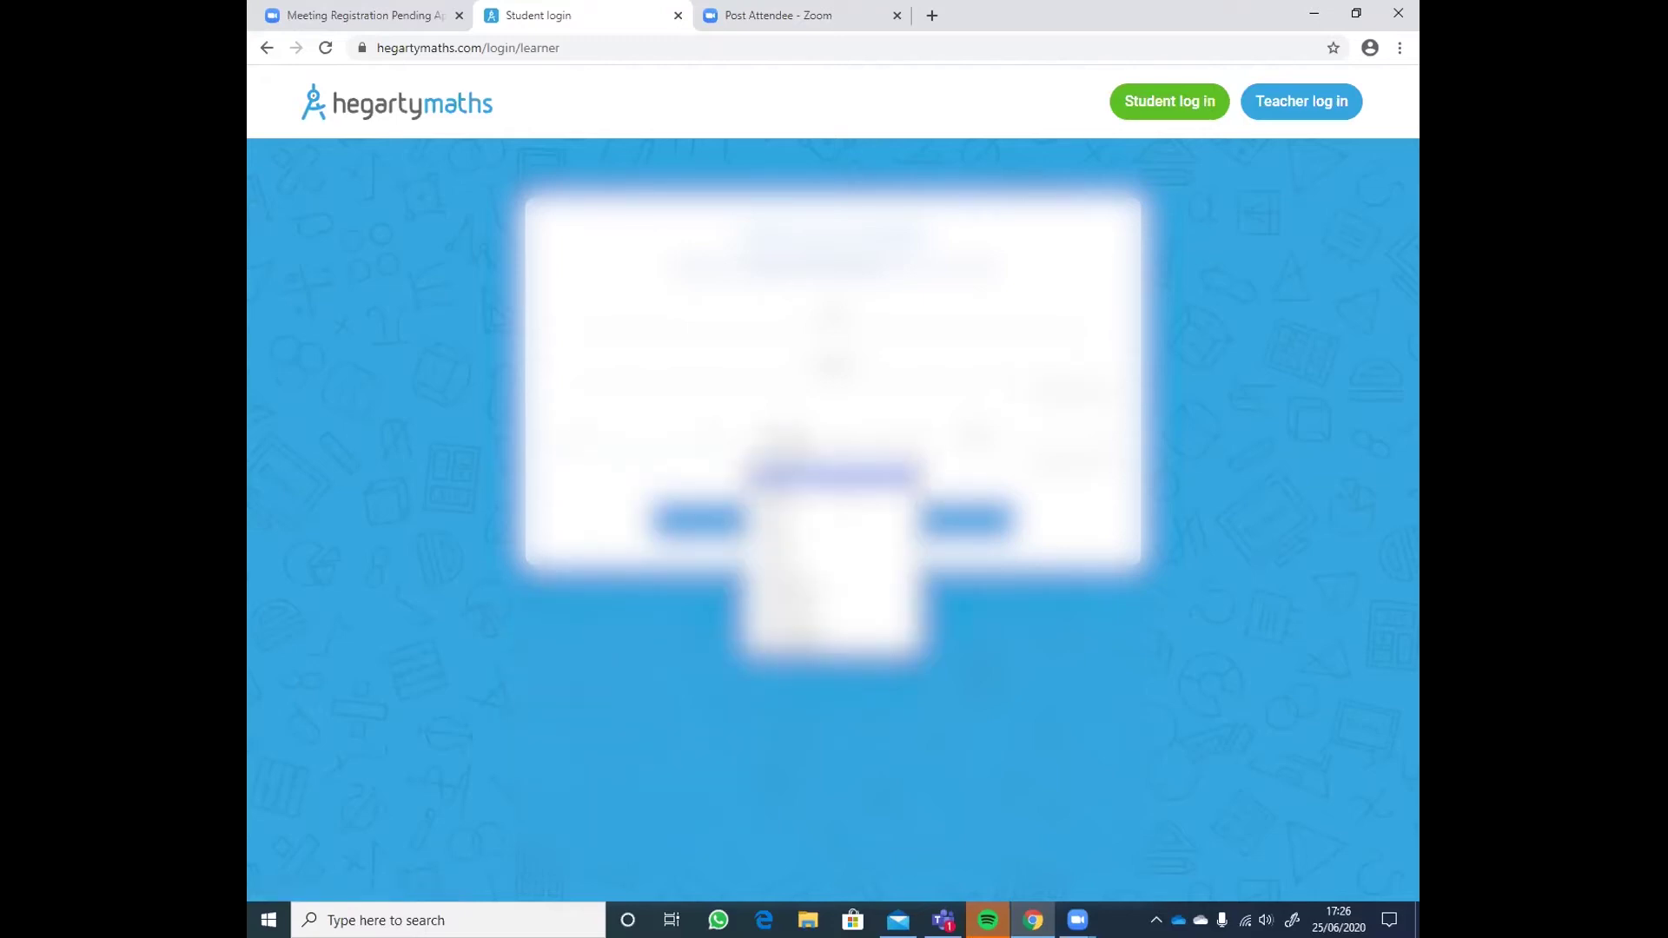
left_click(834, 565)
left_click(978, 438)
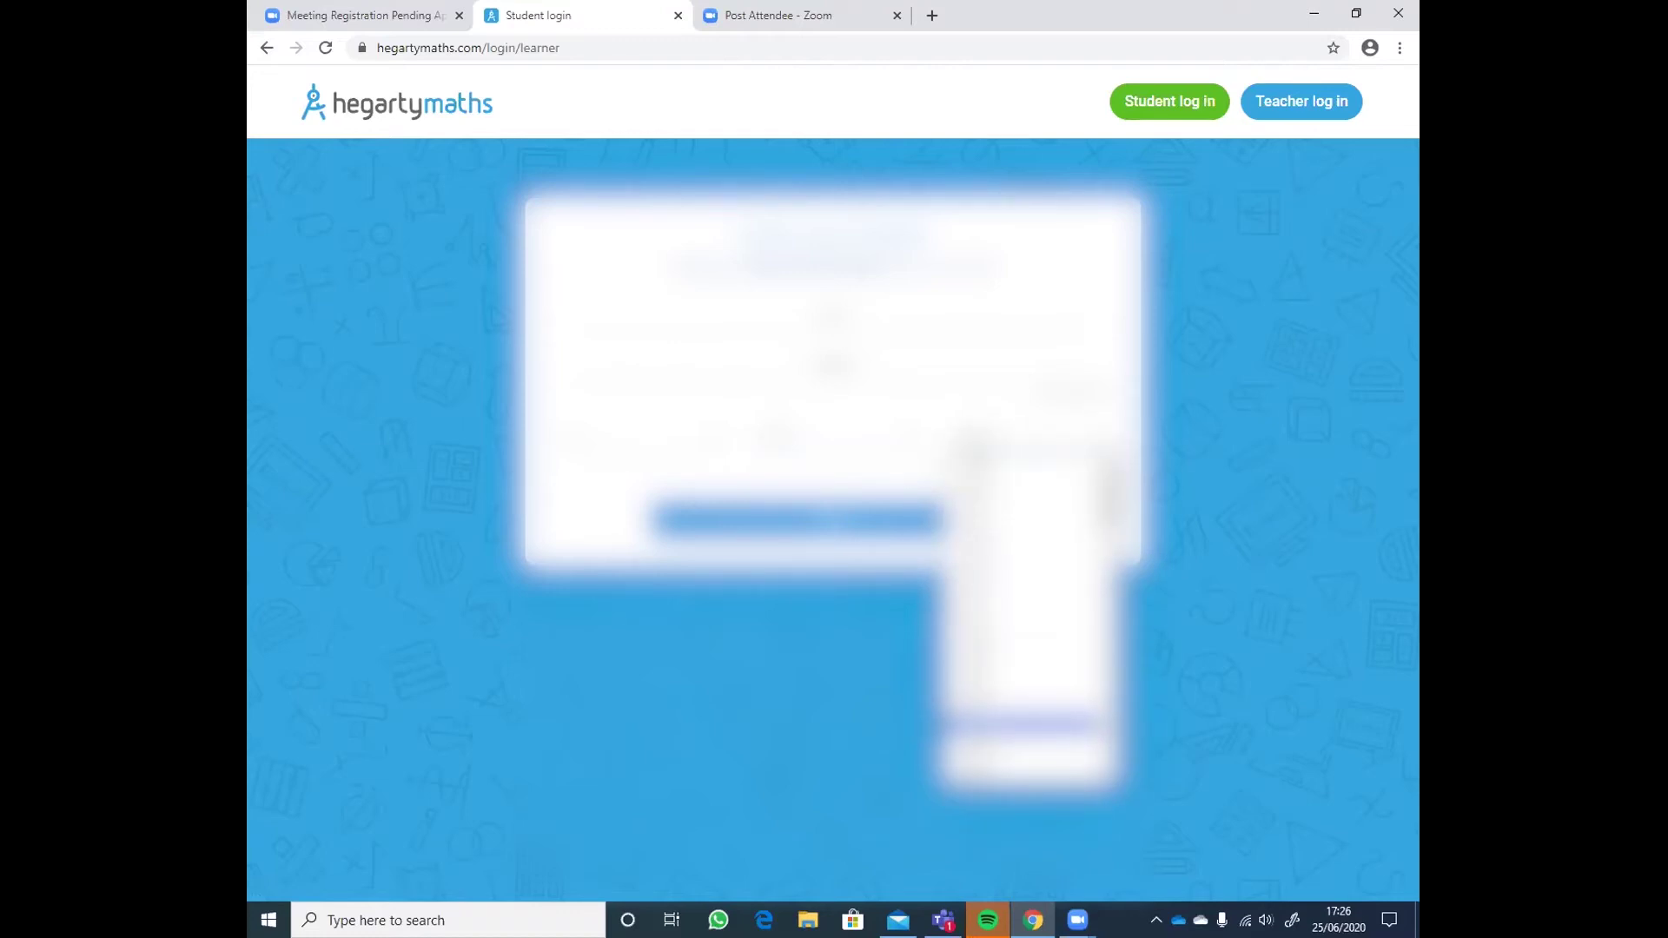
left_click(1025, 735)
left_click(912, 520)
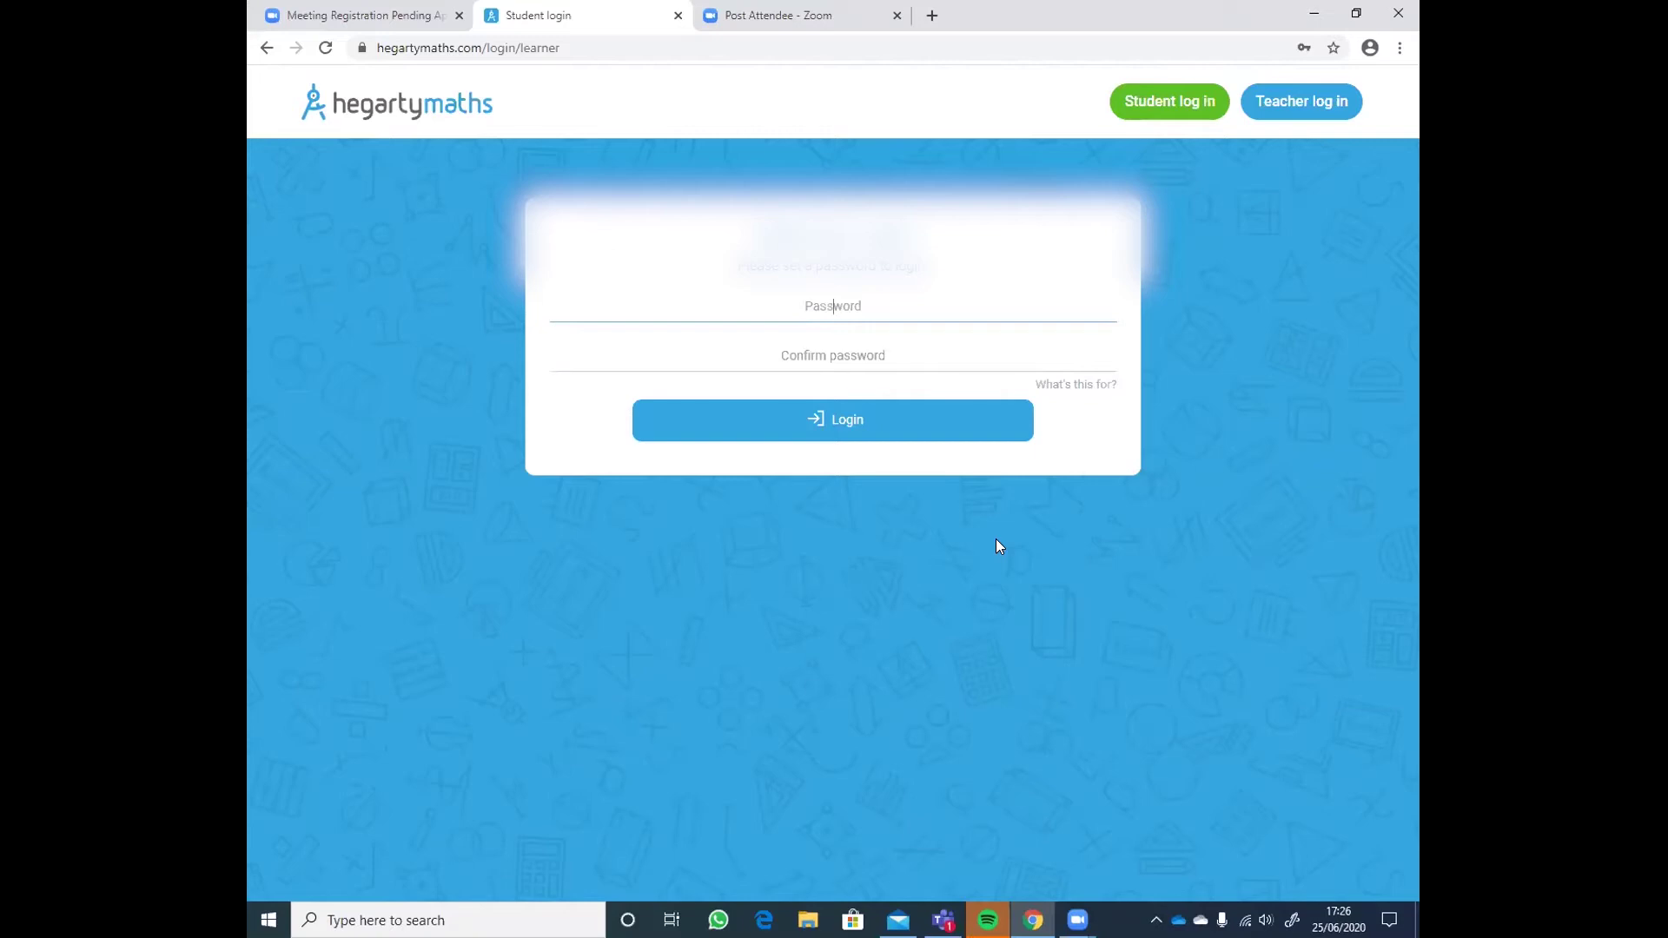
Set and confirm a new password, then log in to the My stats dashboard
type("********")
key("Tab")
type("******")
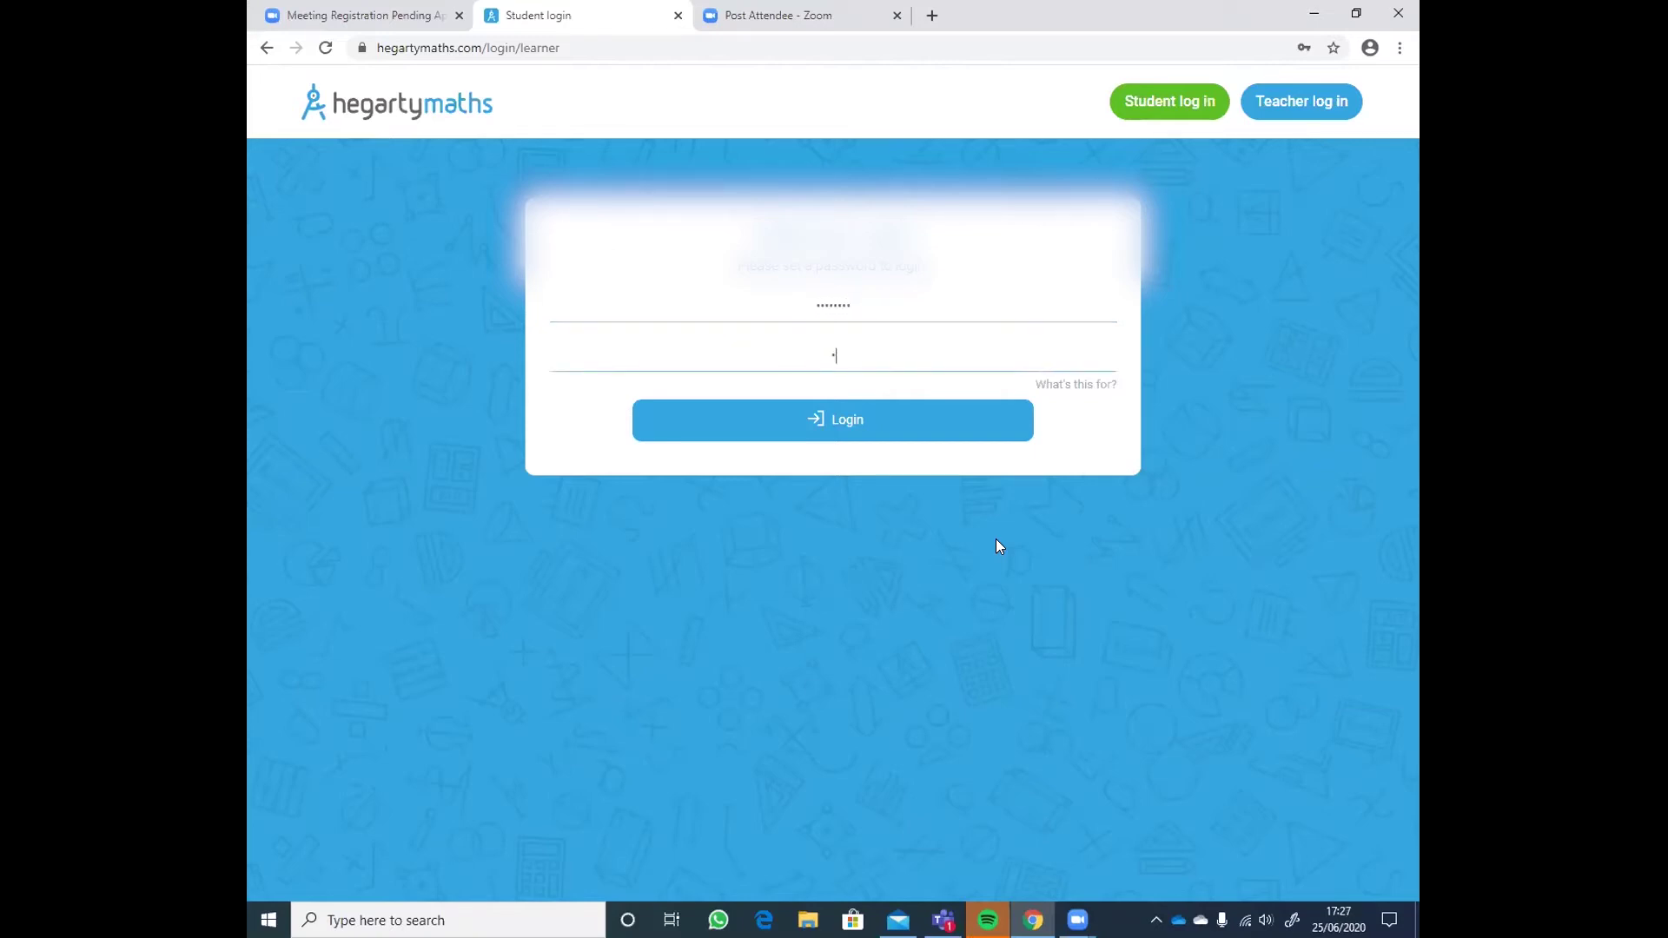
key("Return")
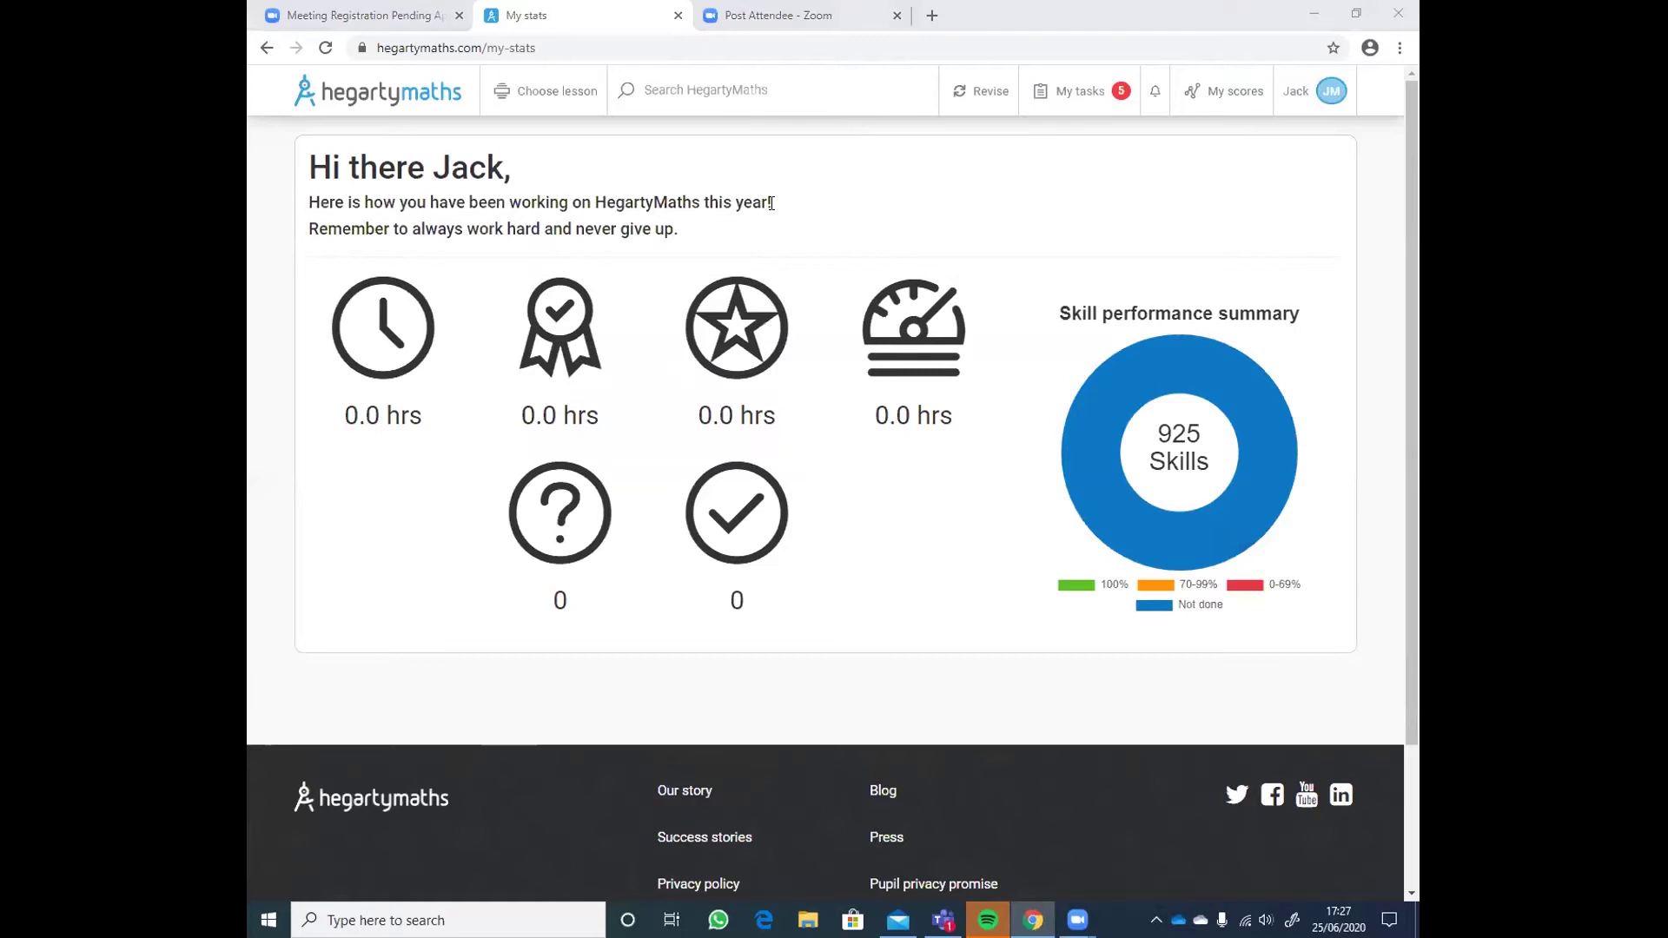
Review the dashboard stats, then view the five set tasks under My tasks
mouse_move(989, 304)
mouse_move(929, 407)
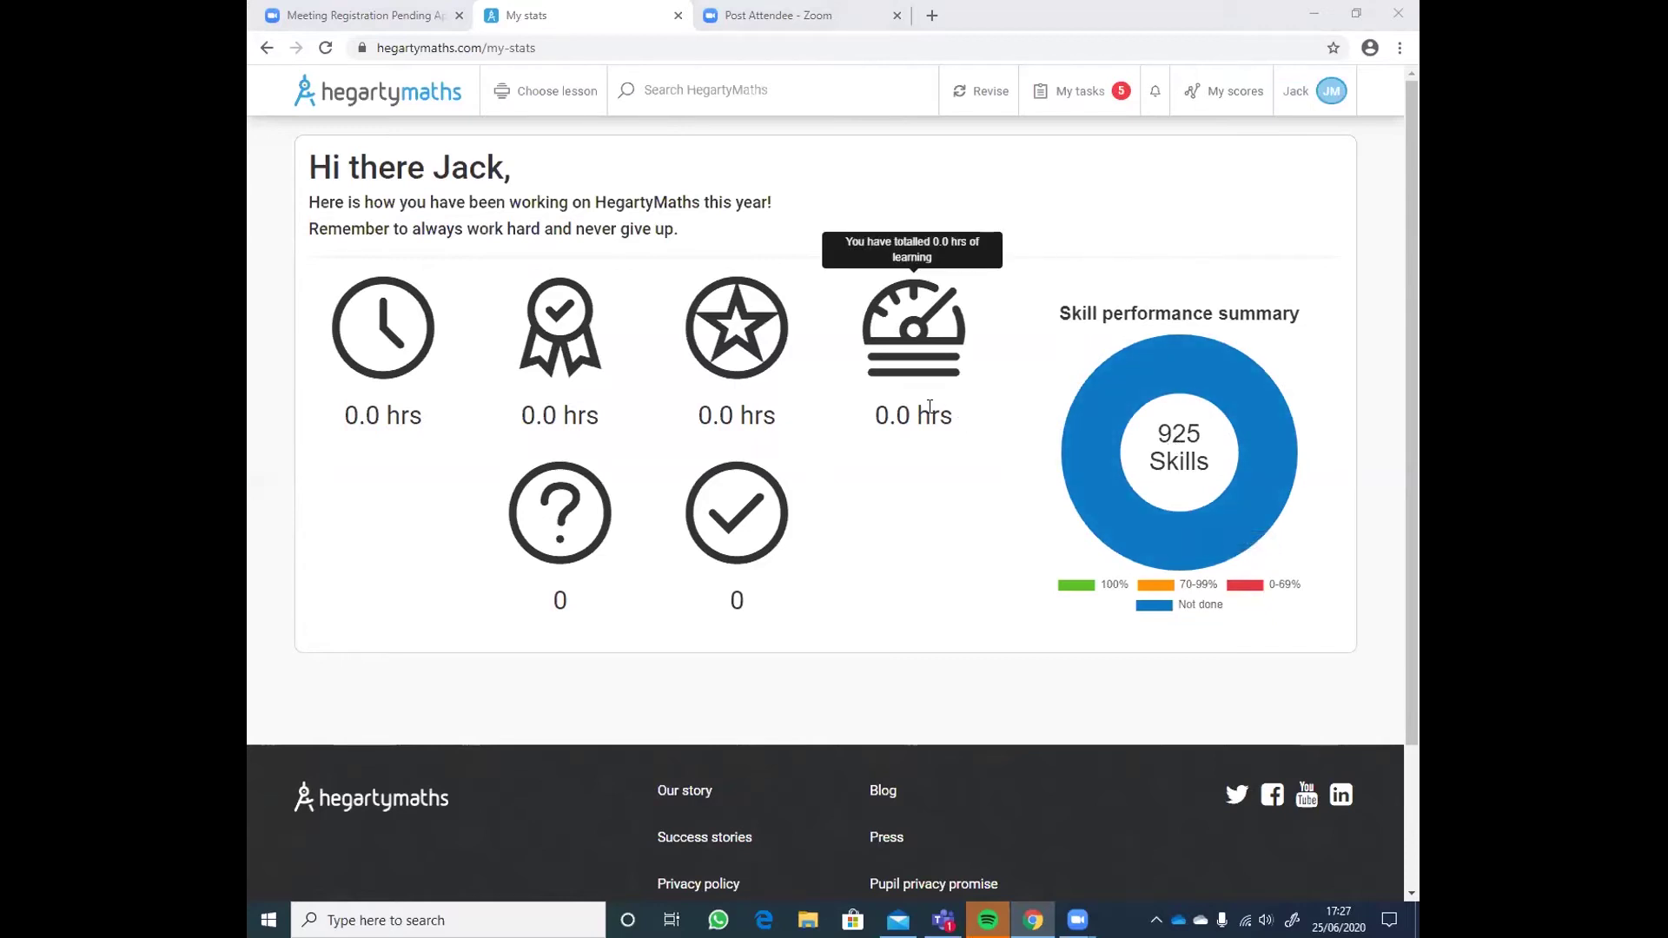
mouse_move(1254, 451)
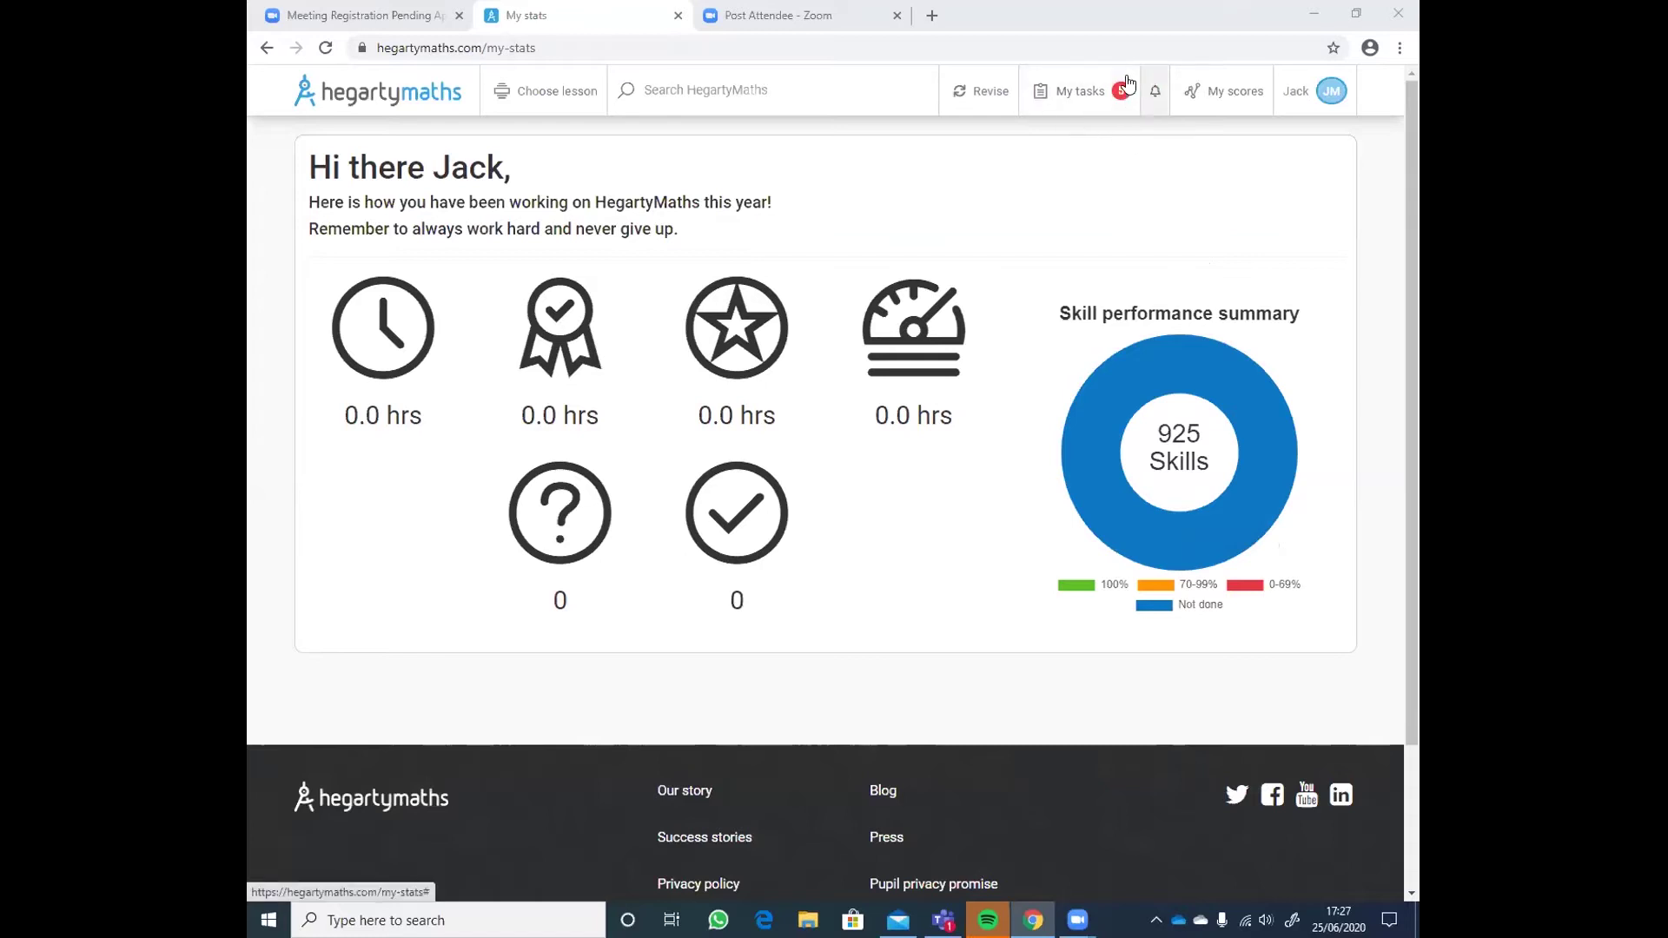
left_click(1055, 91)
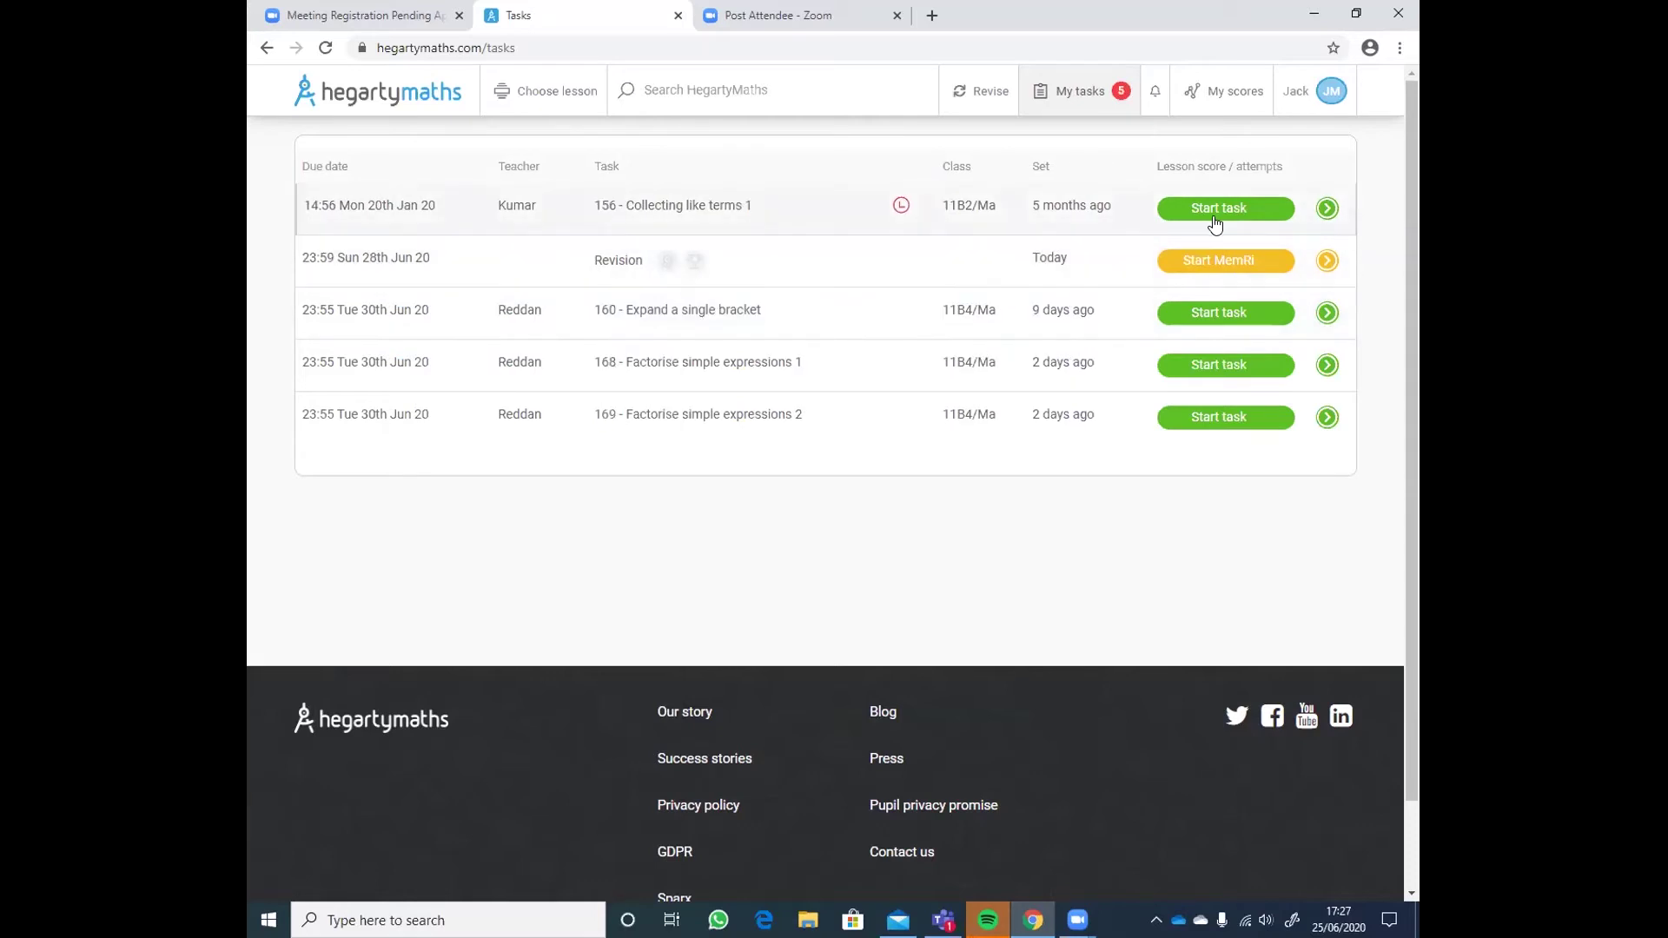
Start the 160 - Expand a single bracket task
left_click(1223, 318)
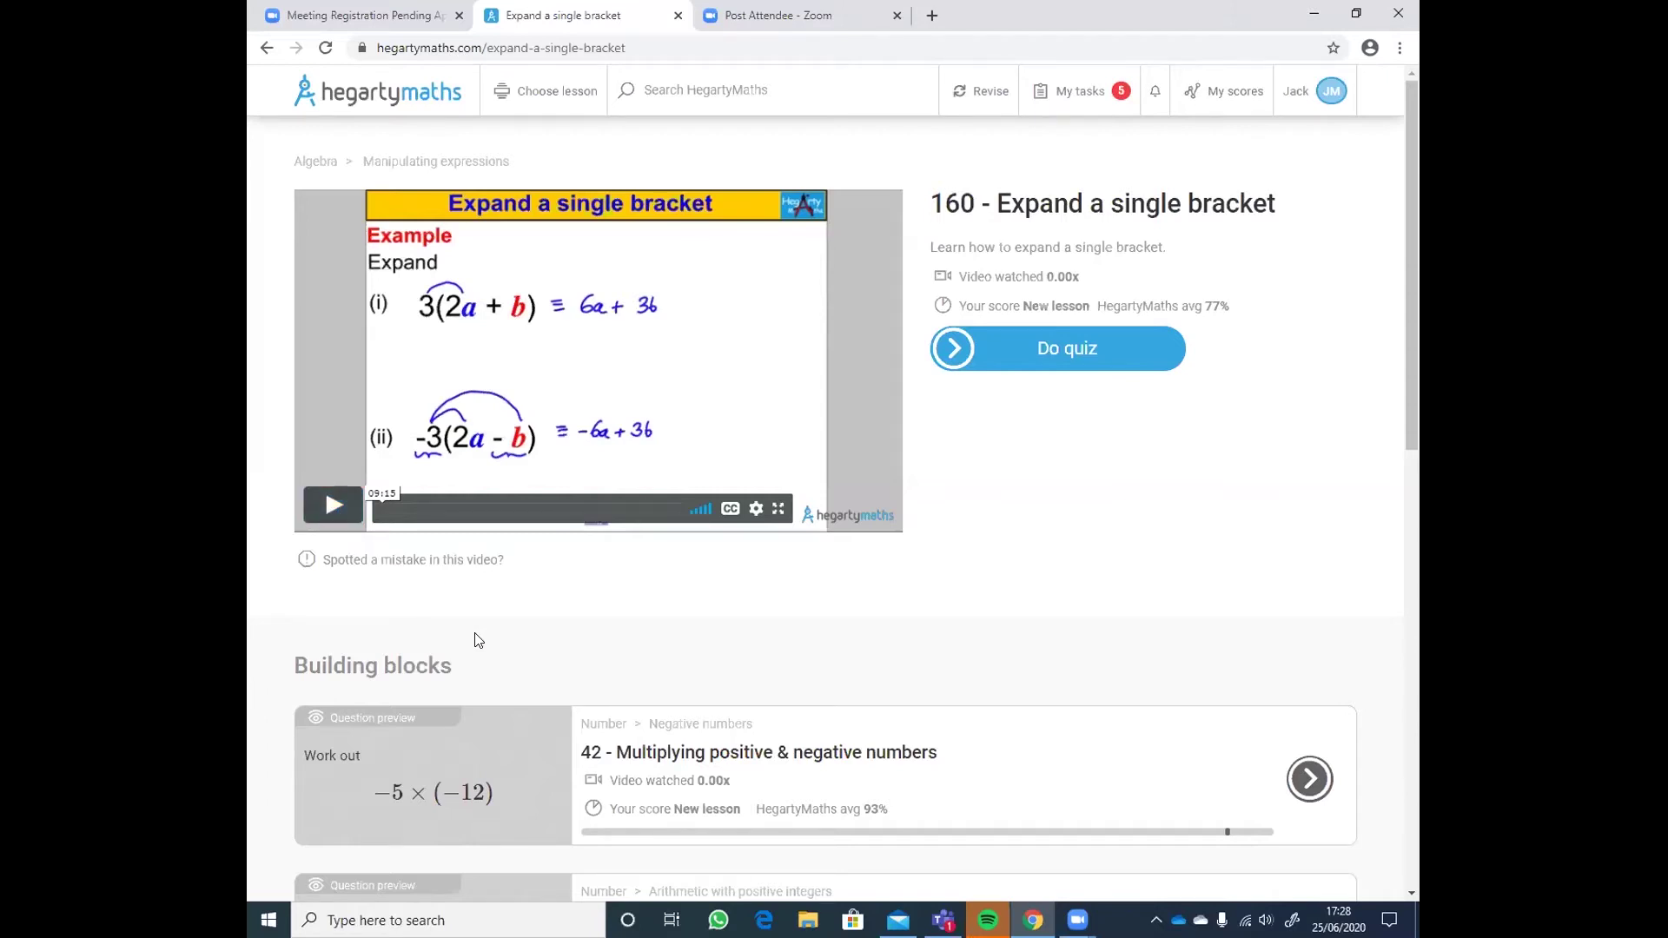
scroll(477, 640, "down", 4)
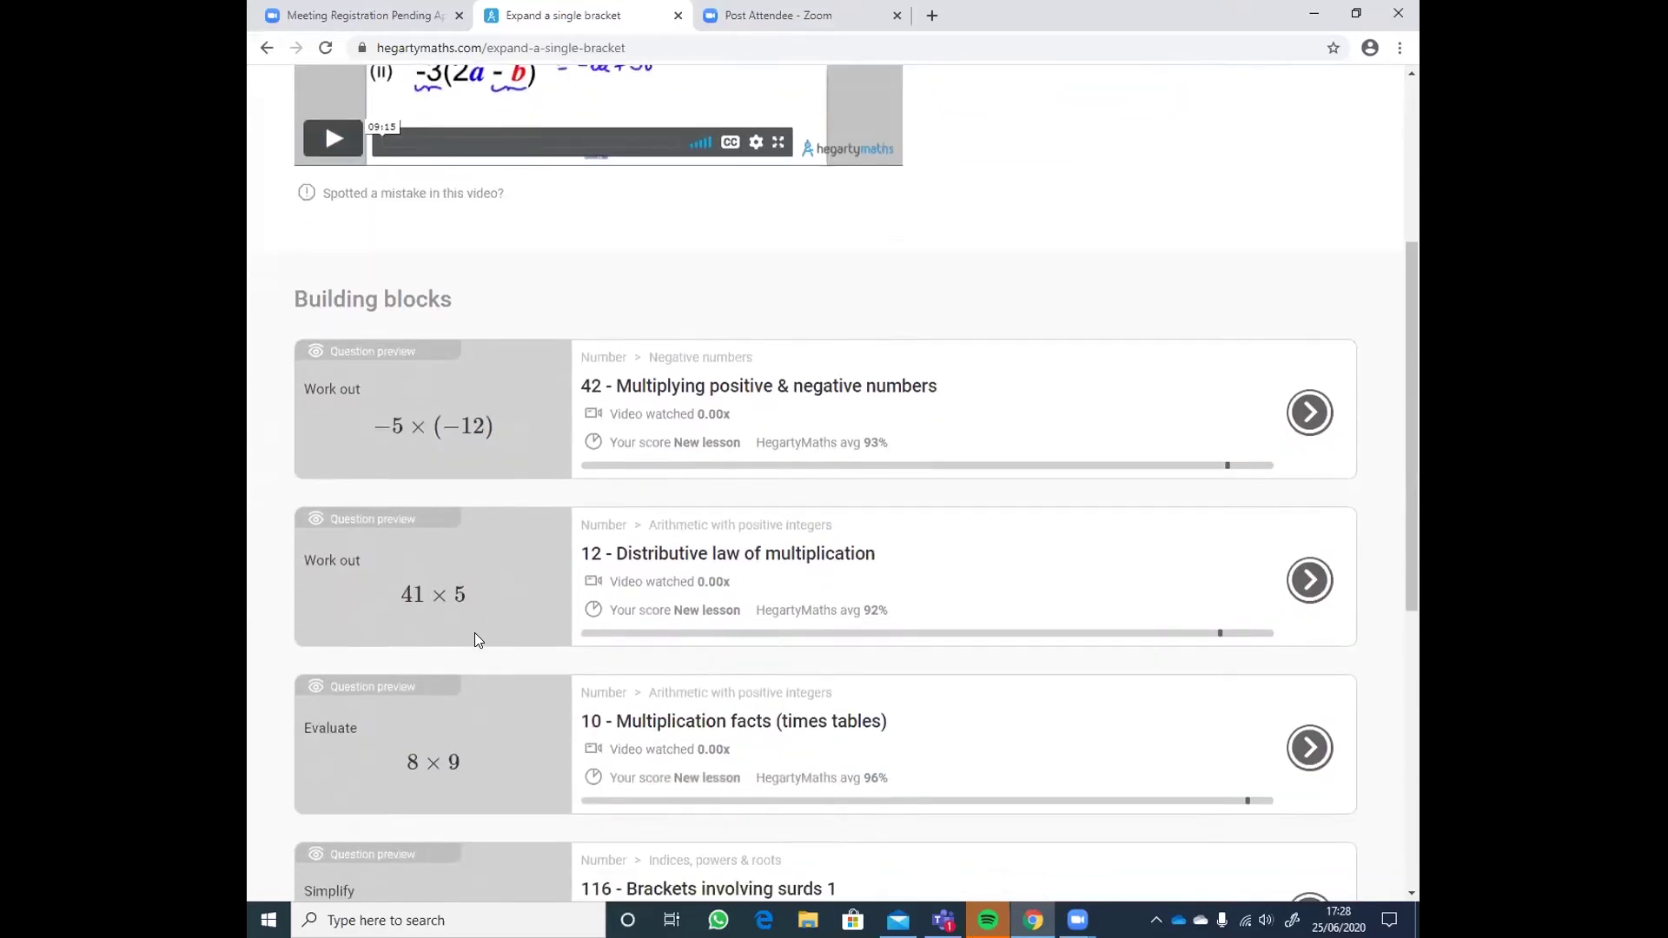
scroll(476, 640, "down", 2)
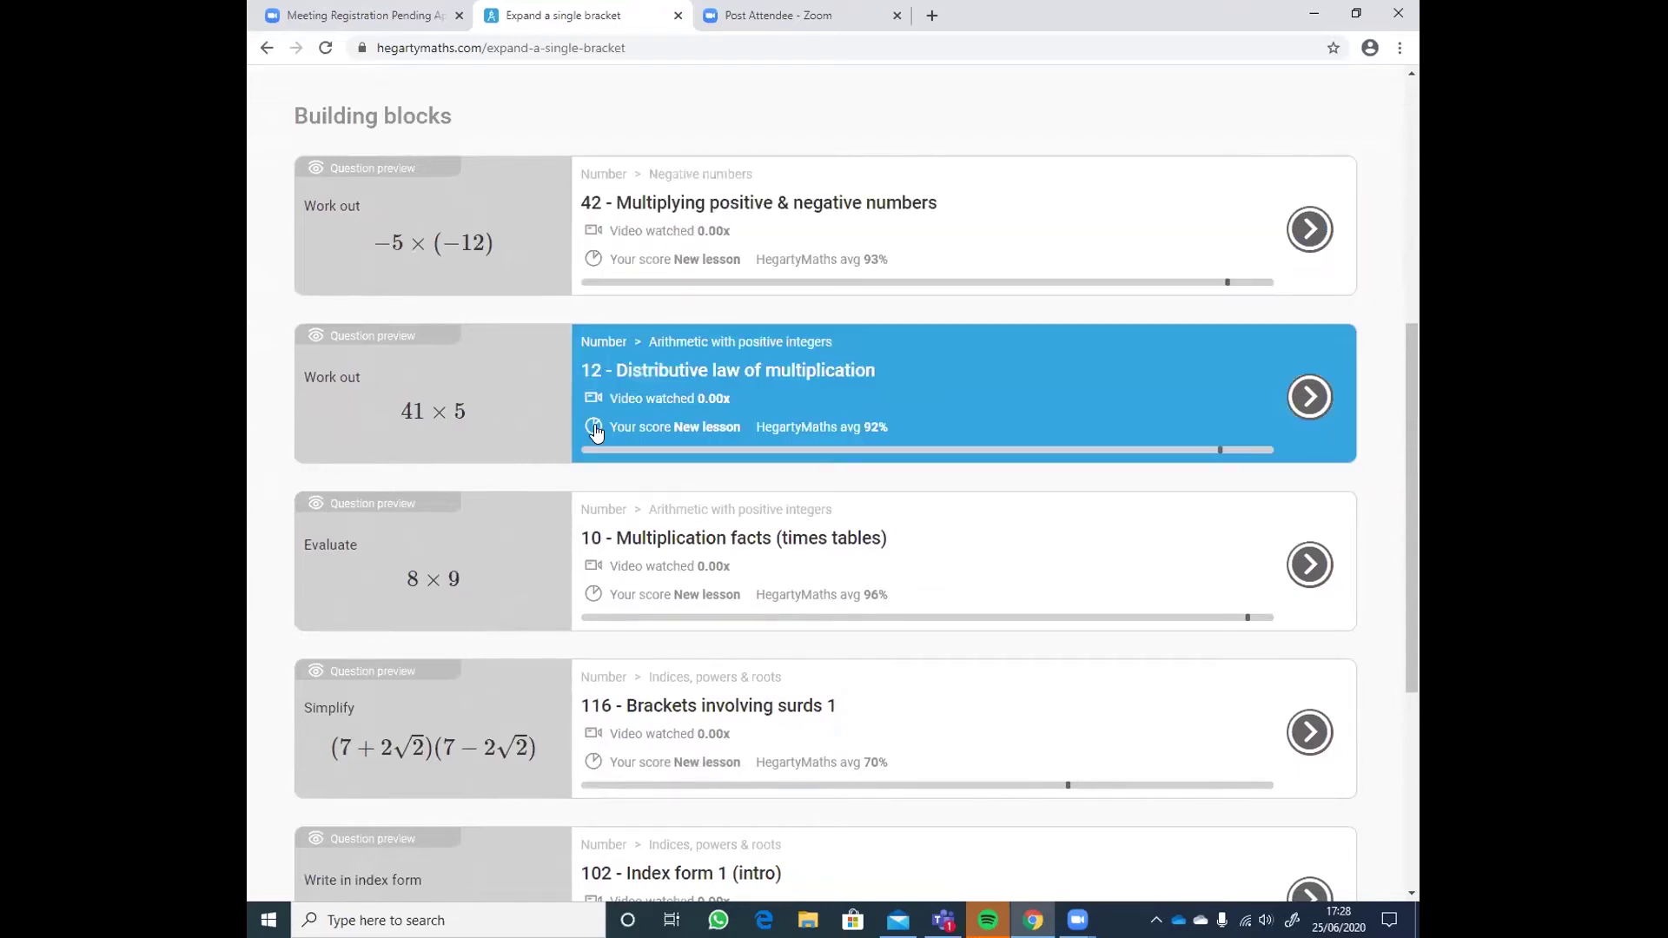
scroll(582, 594, "down", 2)
scroll(582, 594, "down", 2)
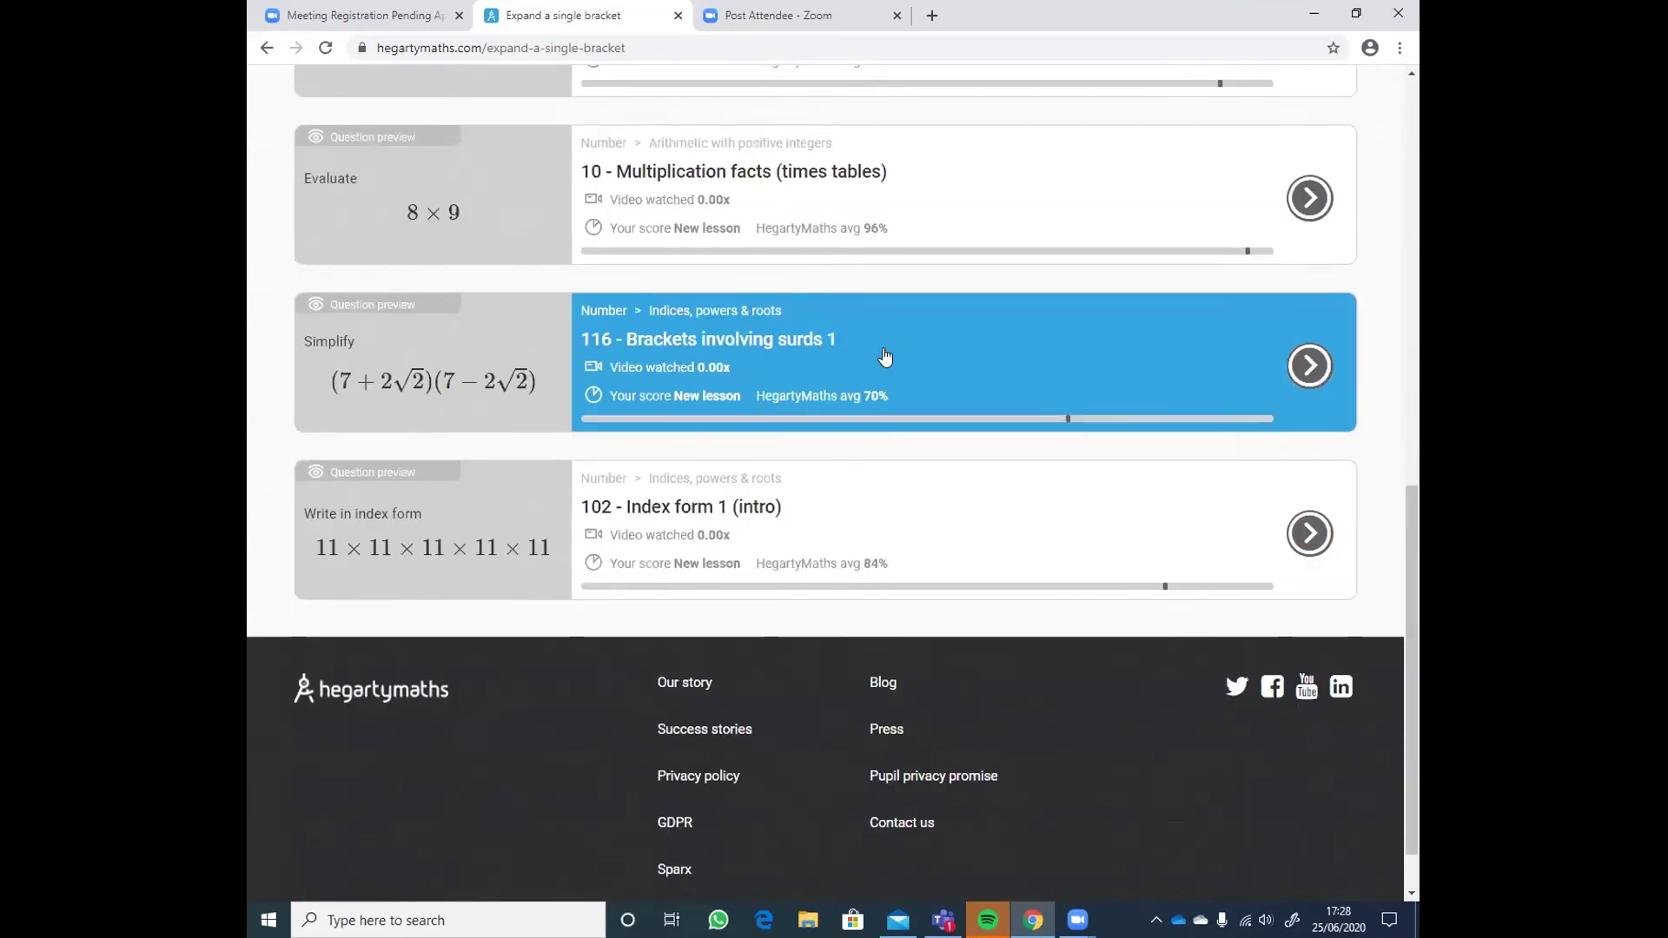
scroll(743, 541, "up", 4)
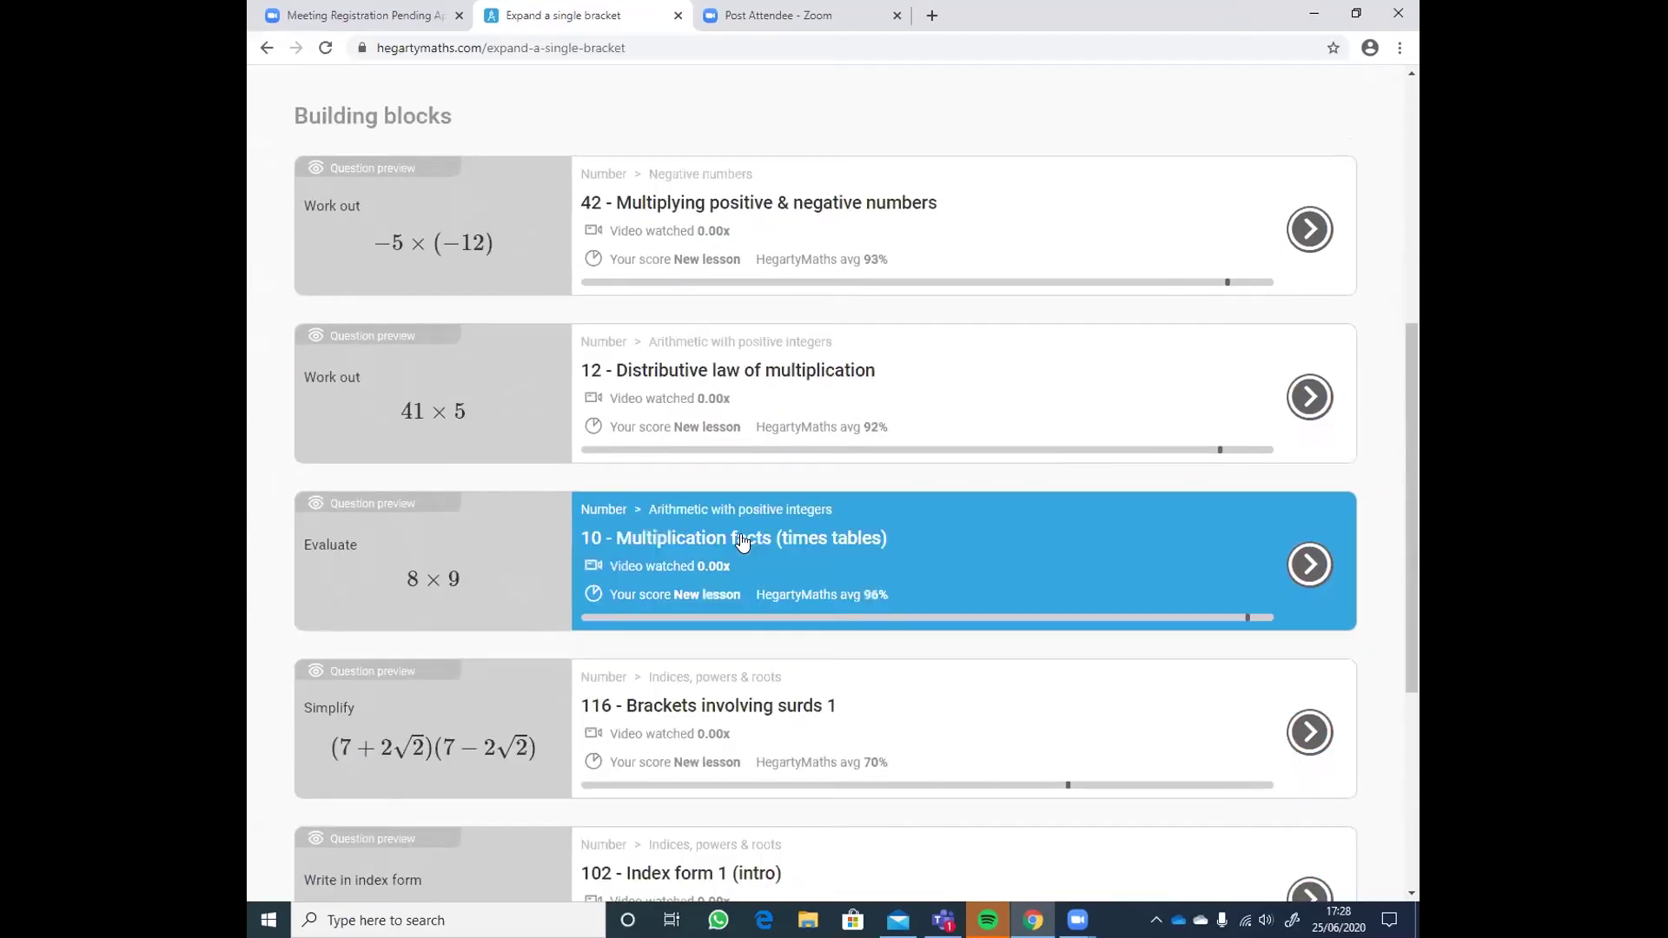
scroll(743, 540, "up", 6)
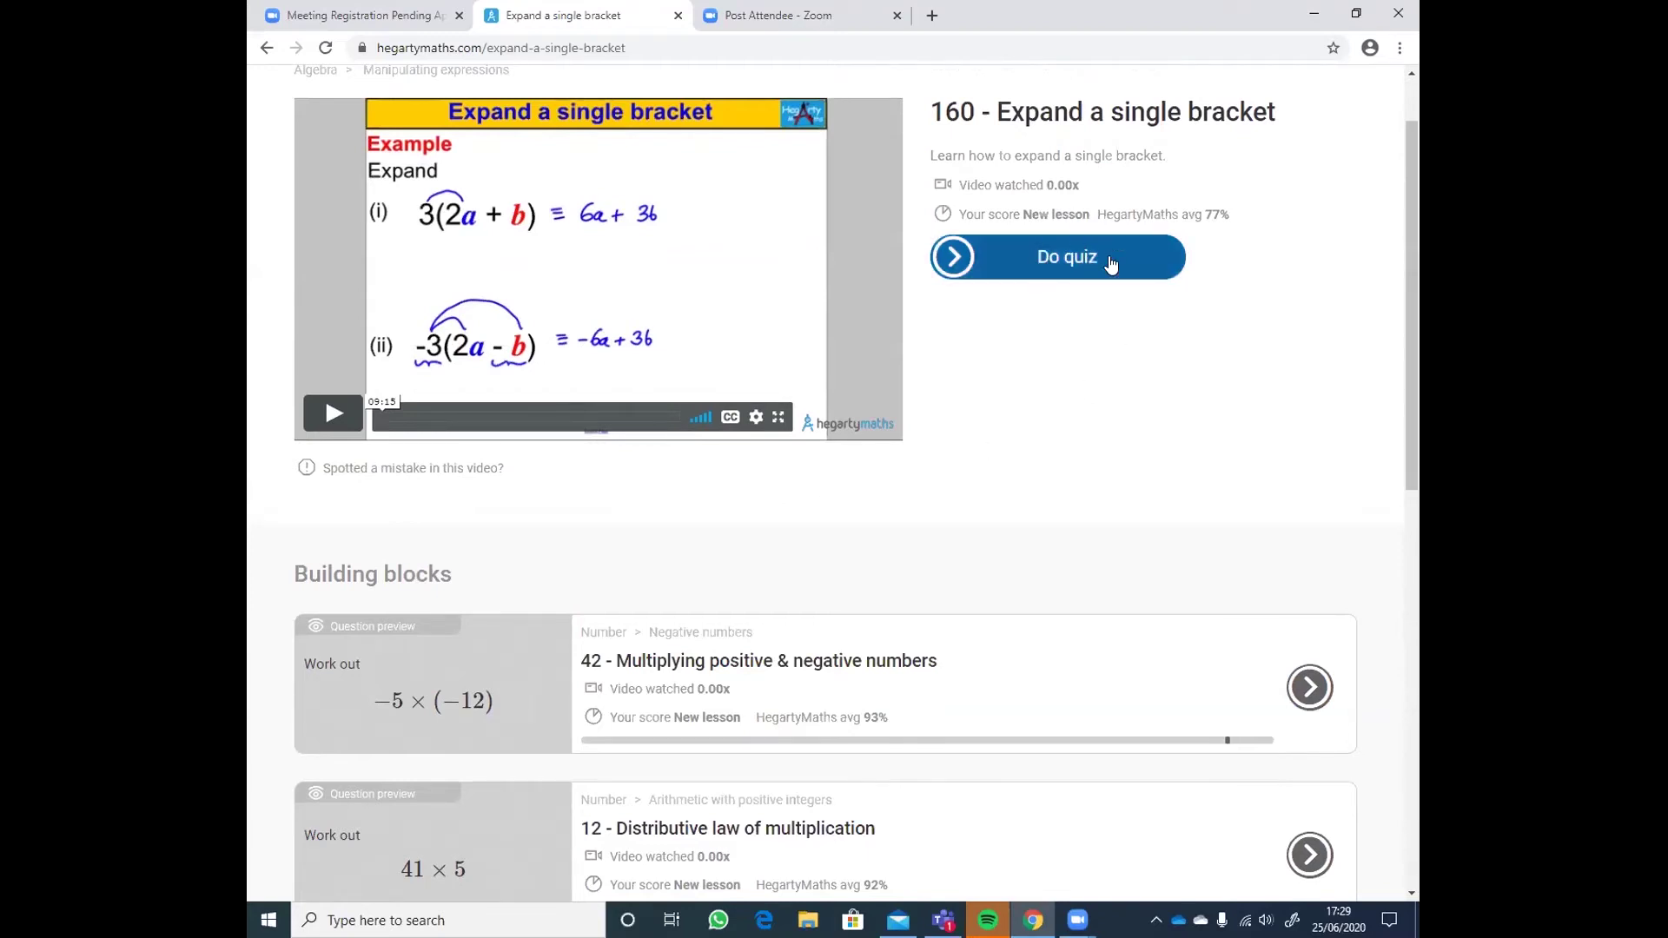
Start the quiz and submit 6f + 15 as the answer to 6(f + 3)
left_click(1048, 259)
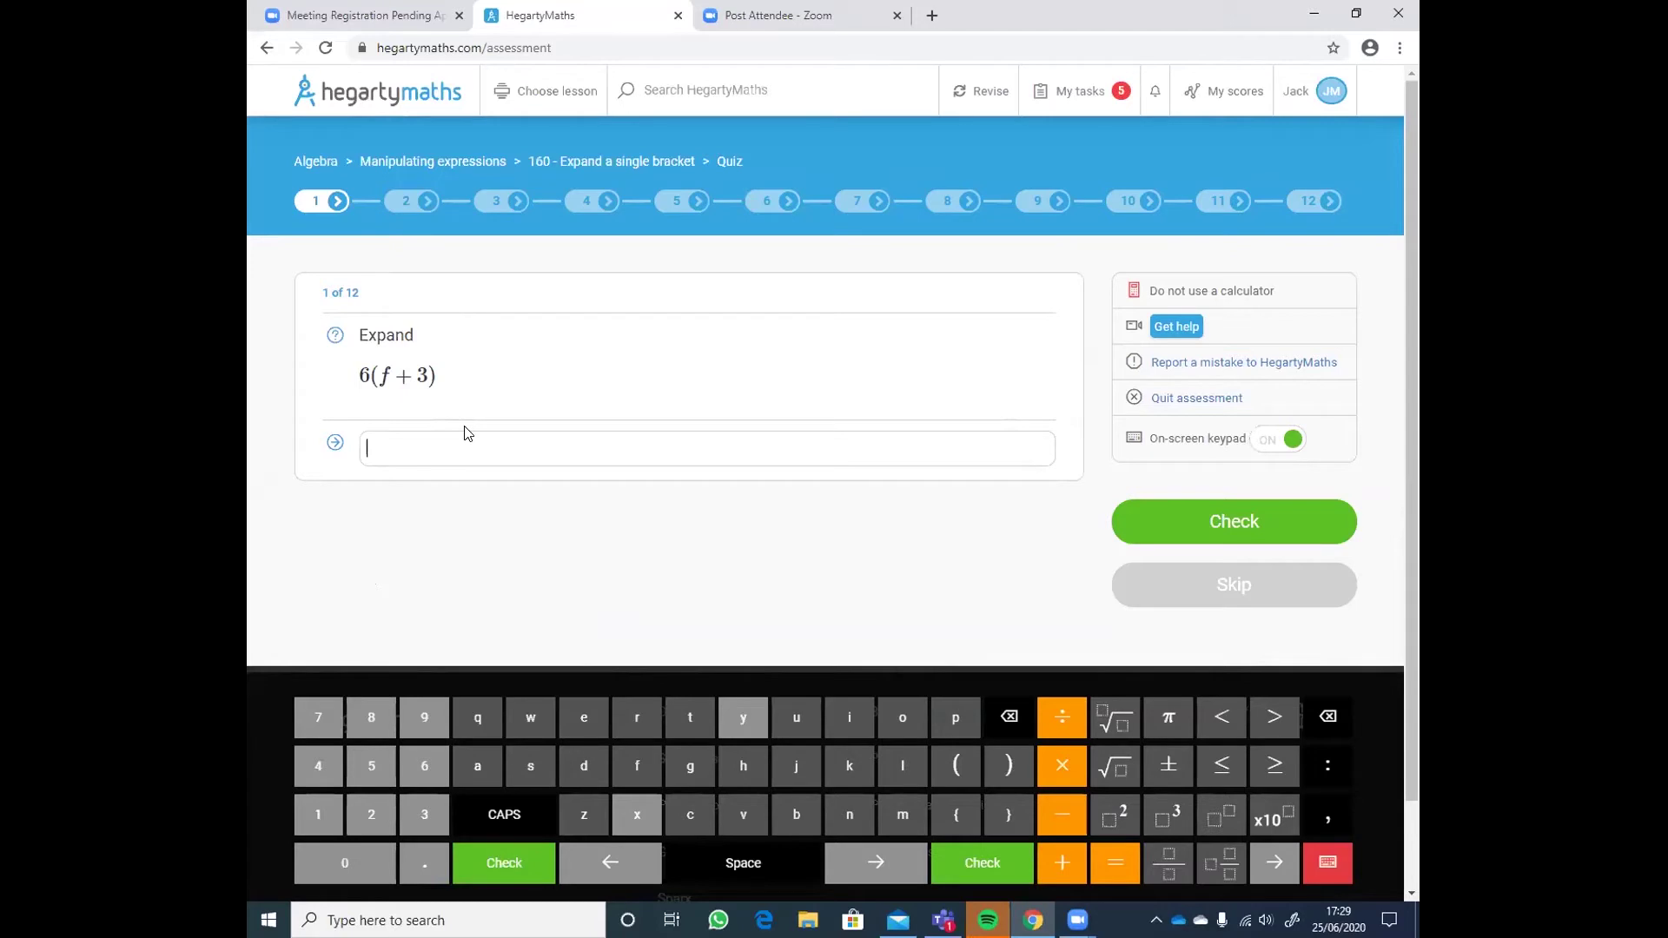
type("6f + 15")
left_click(1228, 521)
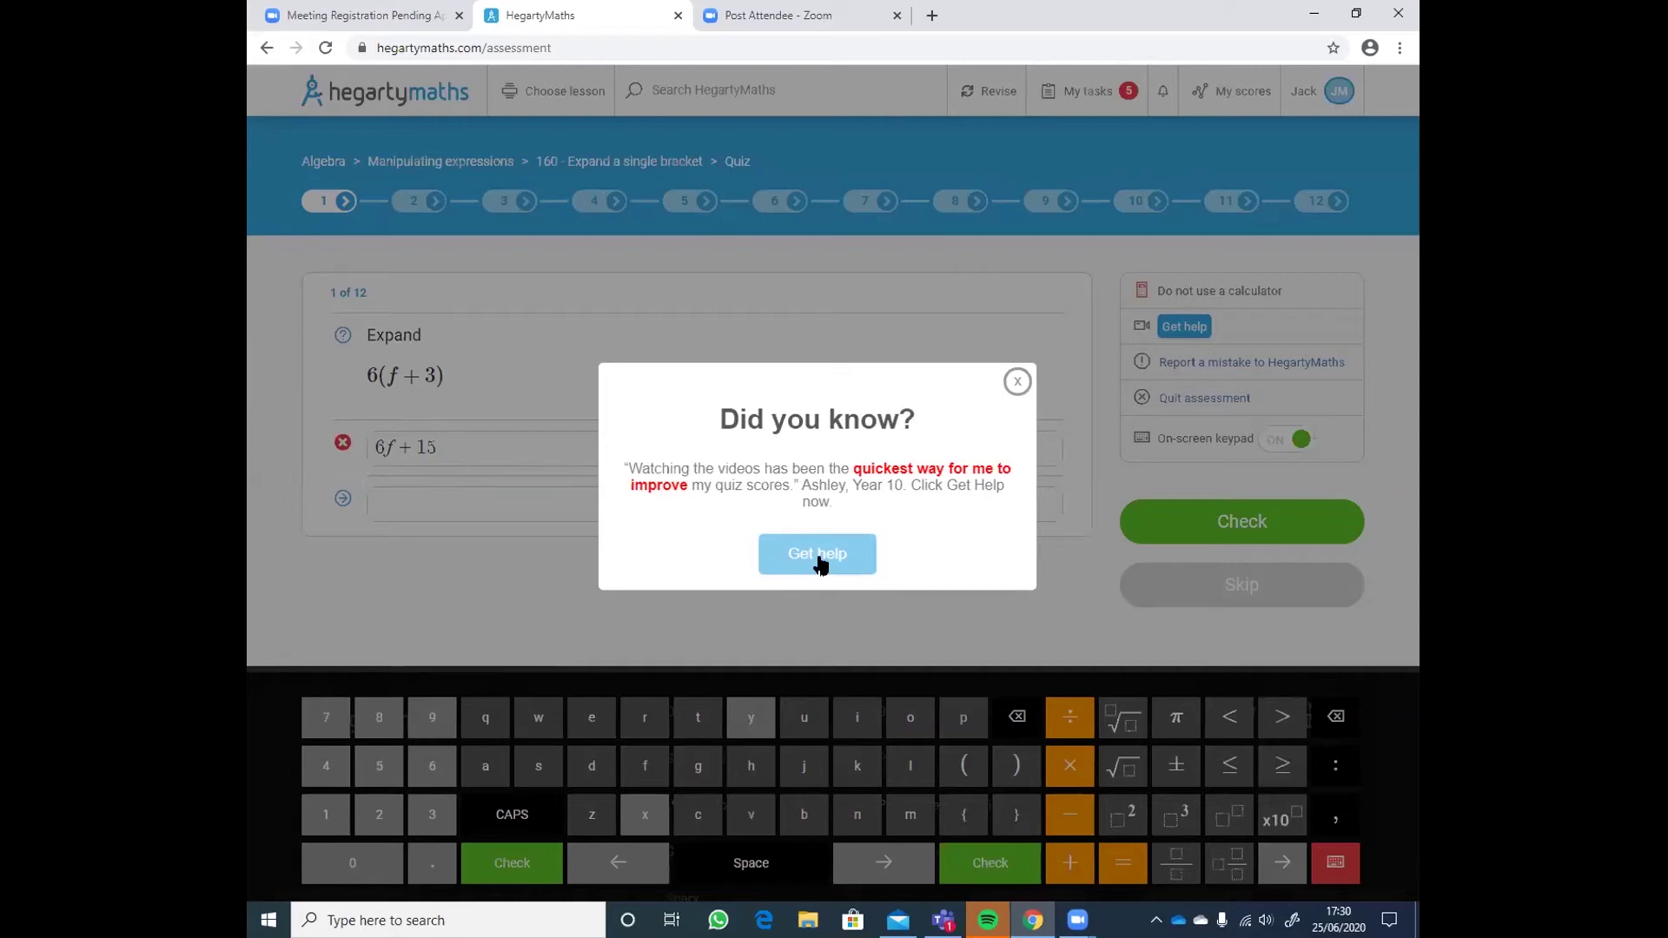
Dismiss the Did you know? prompt, open the help video, pause it and move it aside
left_click(1017, 383)
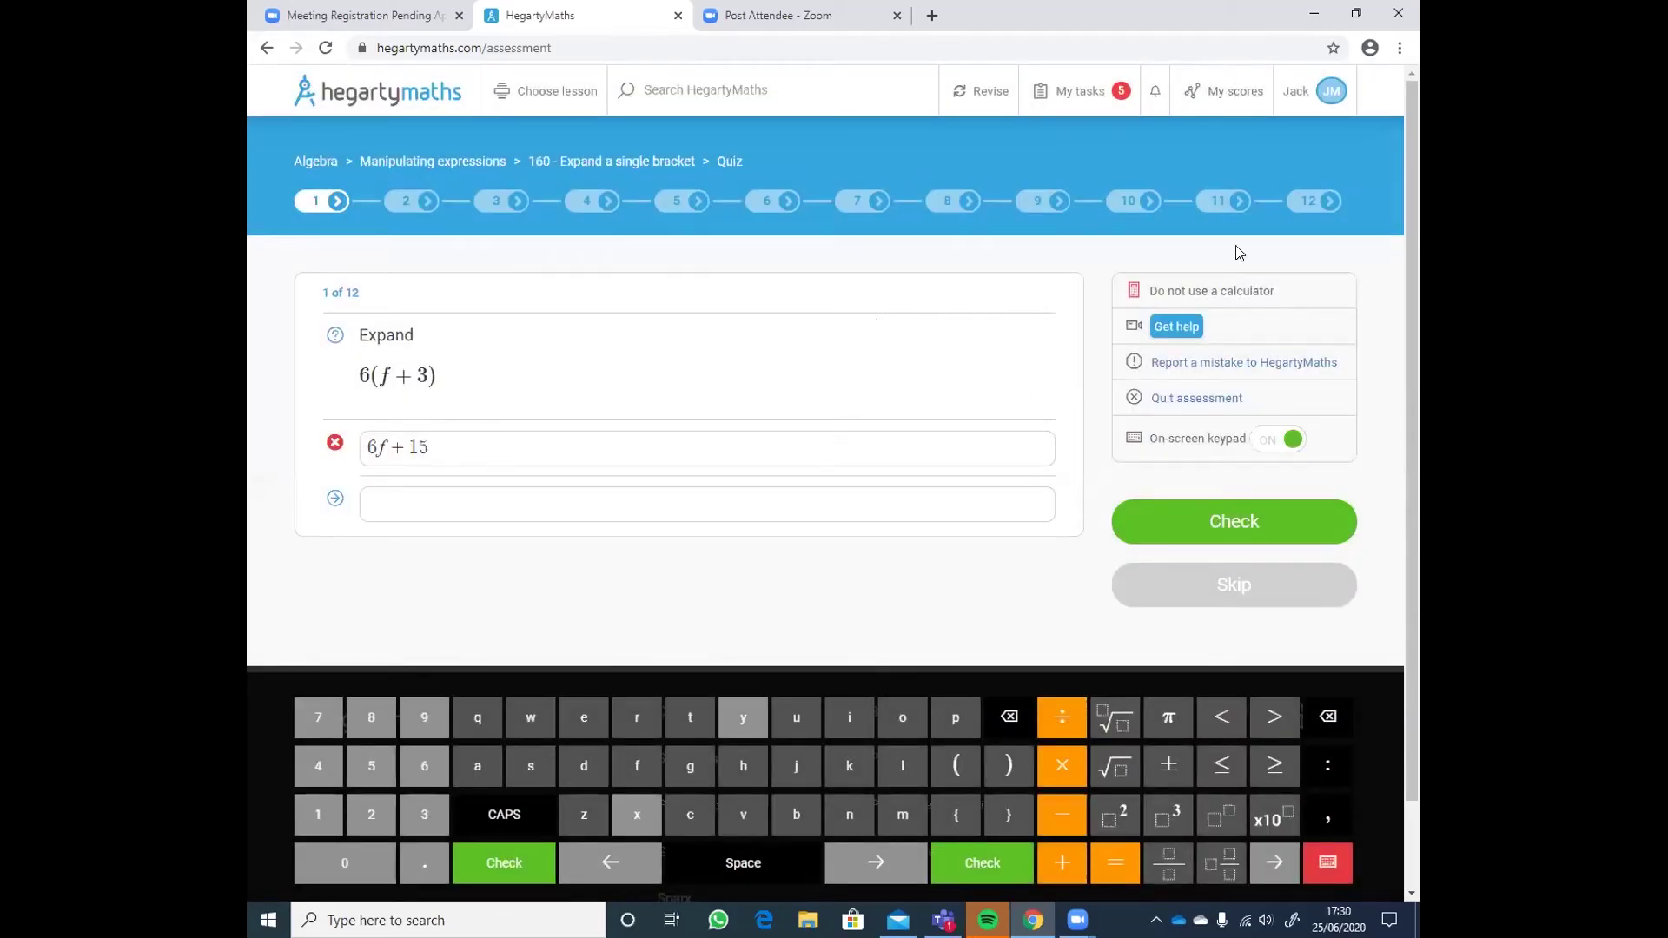
left_click(1182, 334)
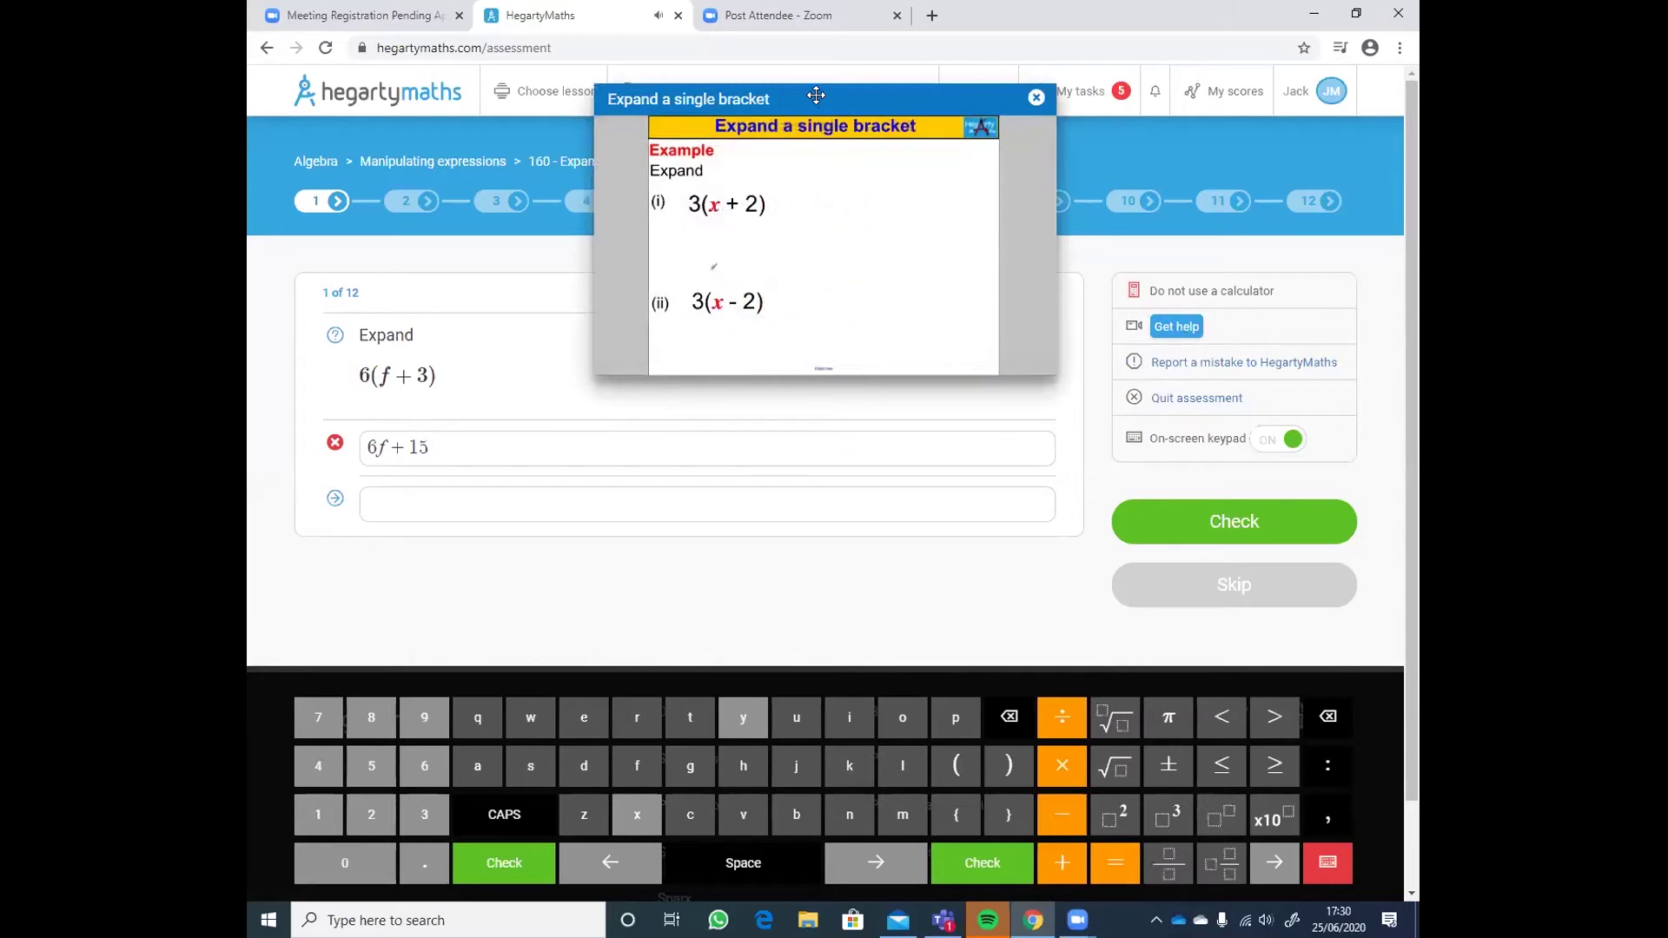
left_click(637, 348)
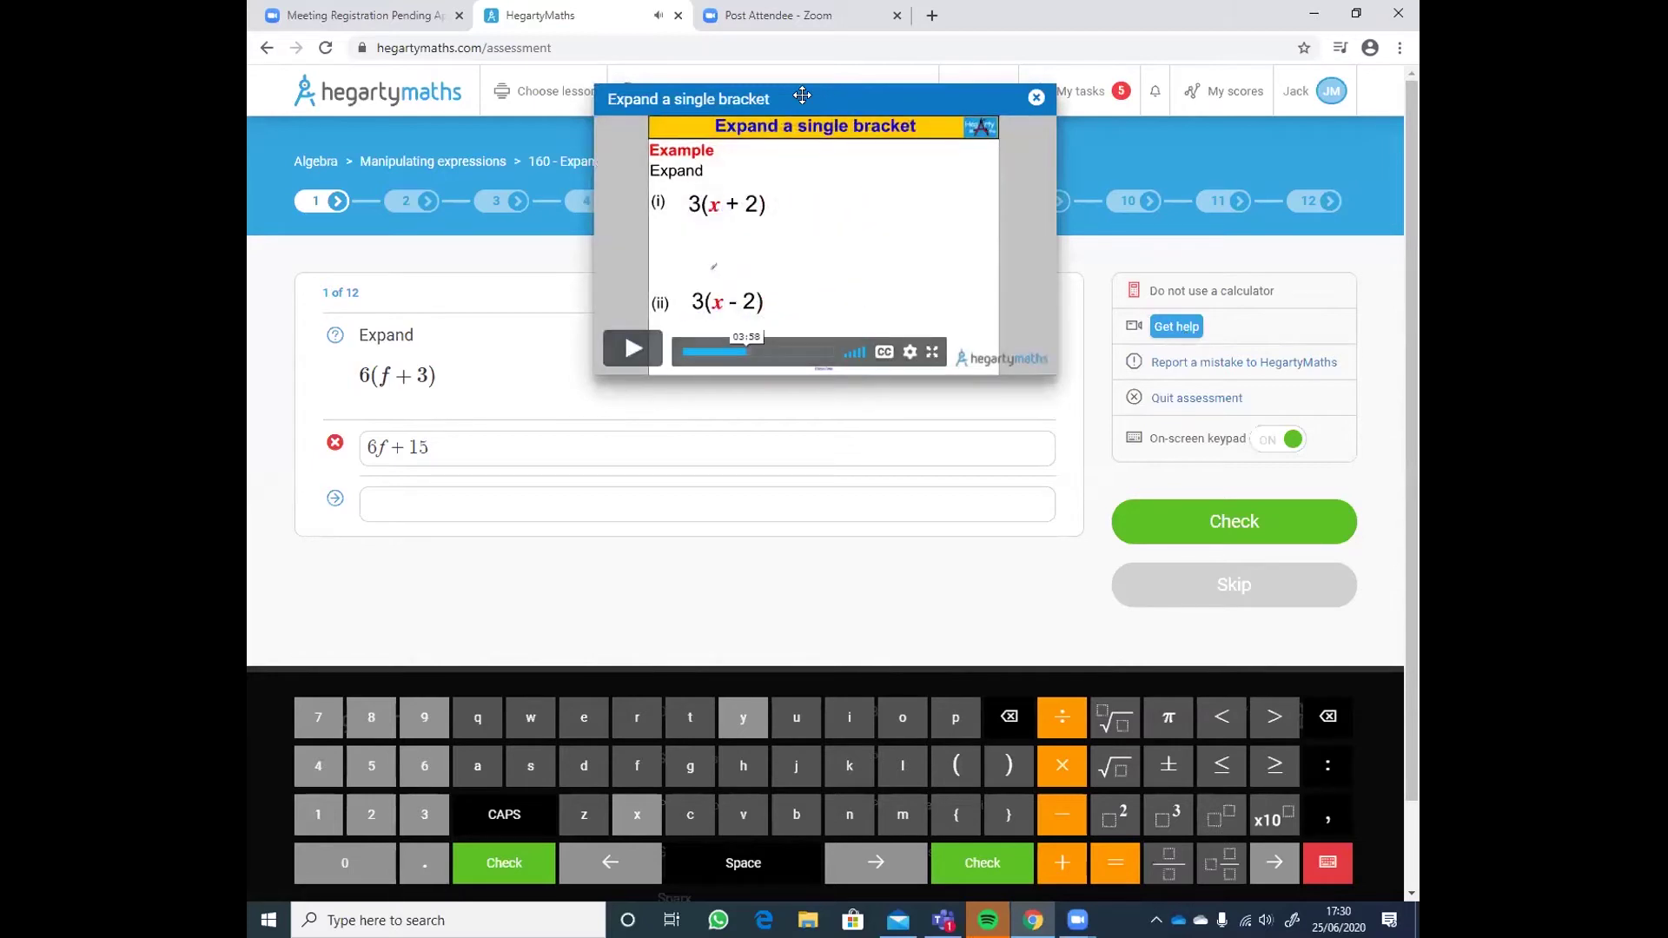
left_click_drag(800, 94, 1113, 111)
mouse_move(1067, 381)
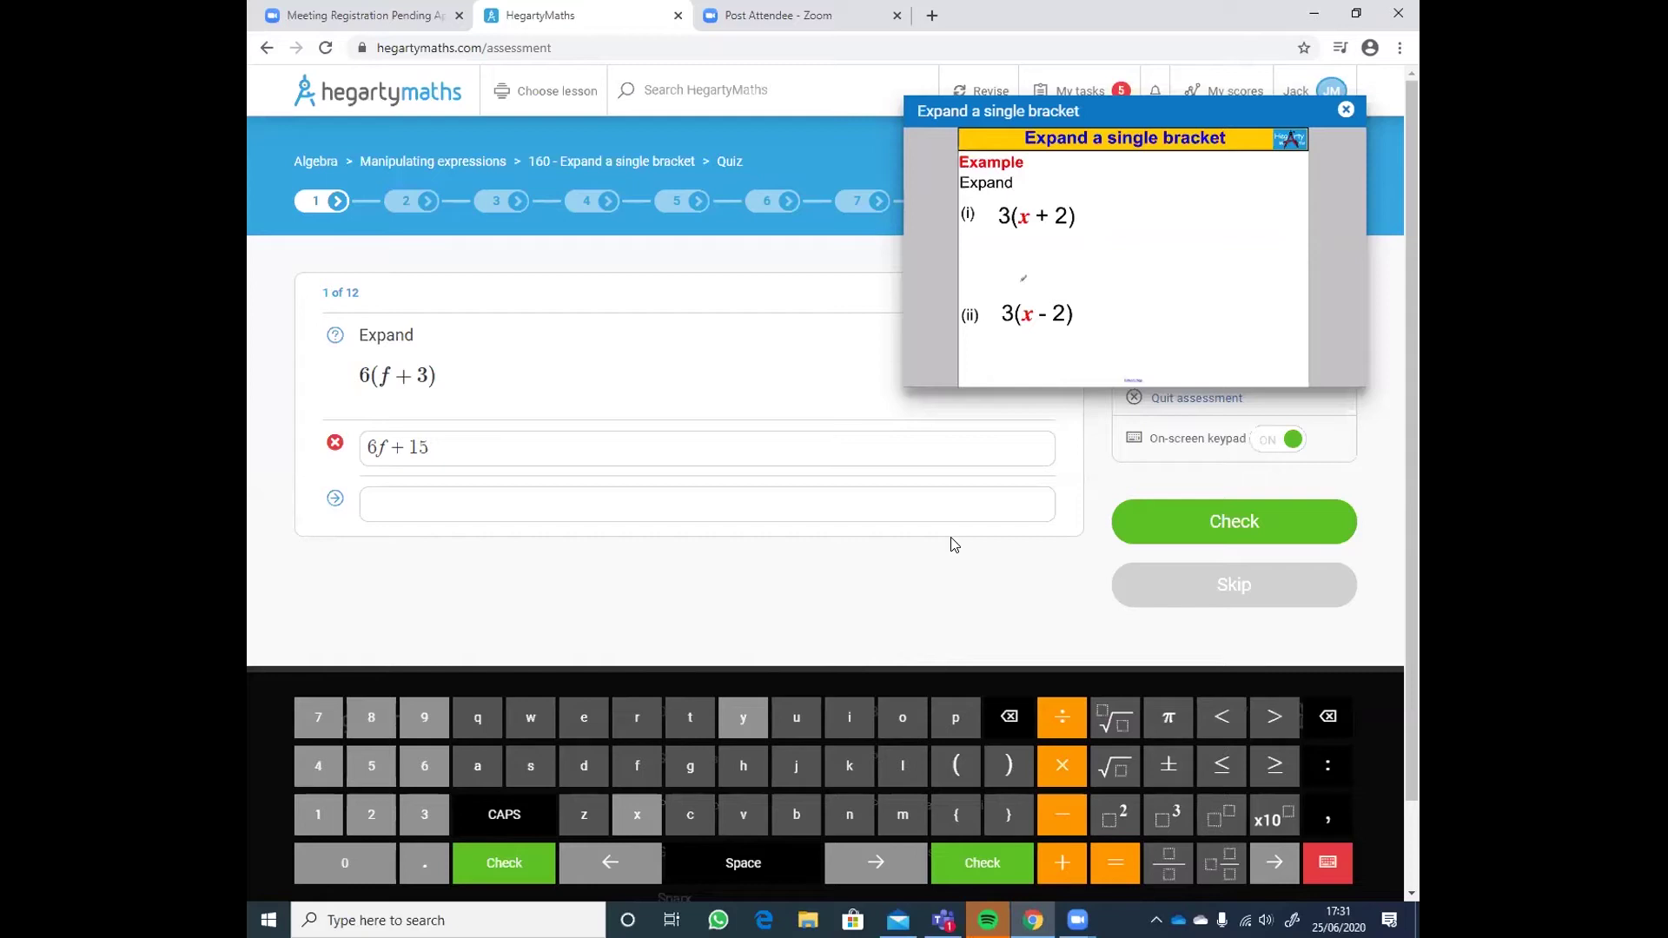
Close the help video and submit 6f + 18 for 6(f + 3), which is marked correct
left_click(1346, 109)
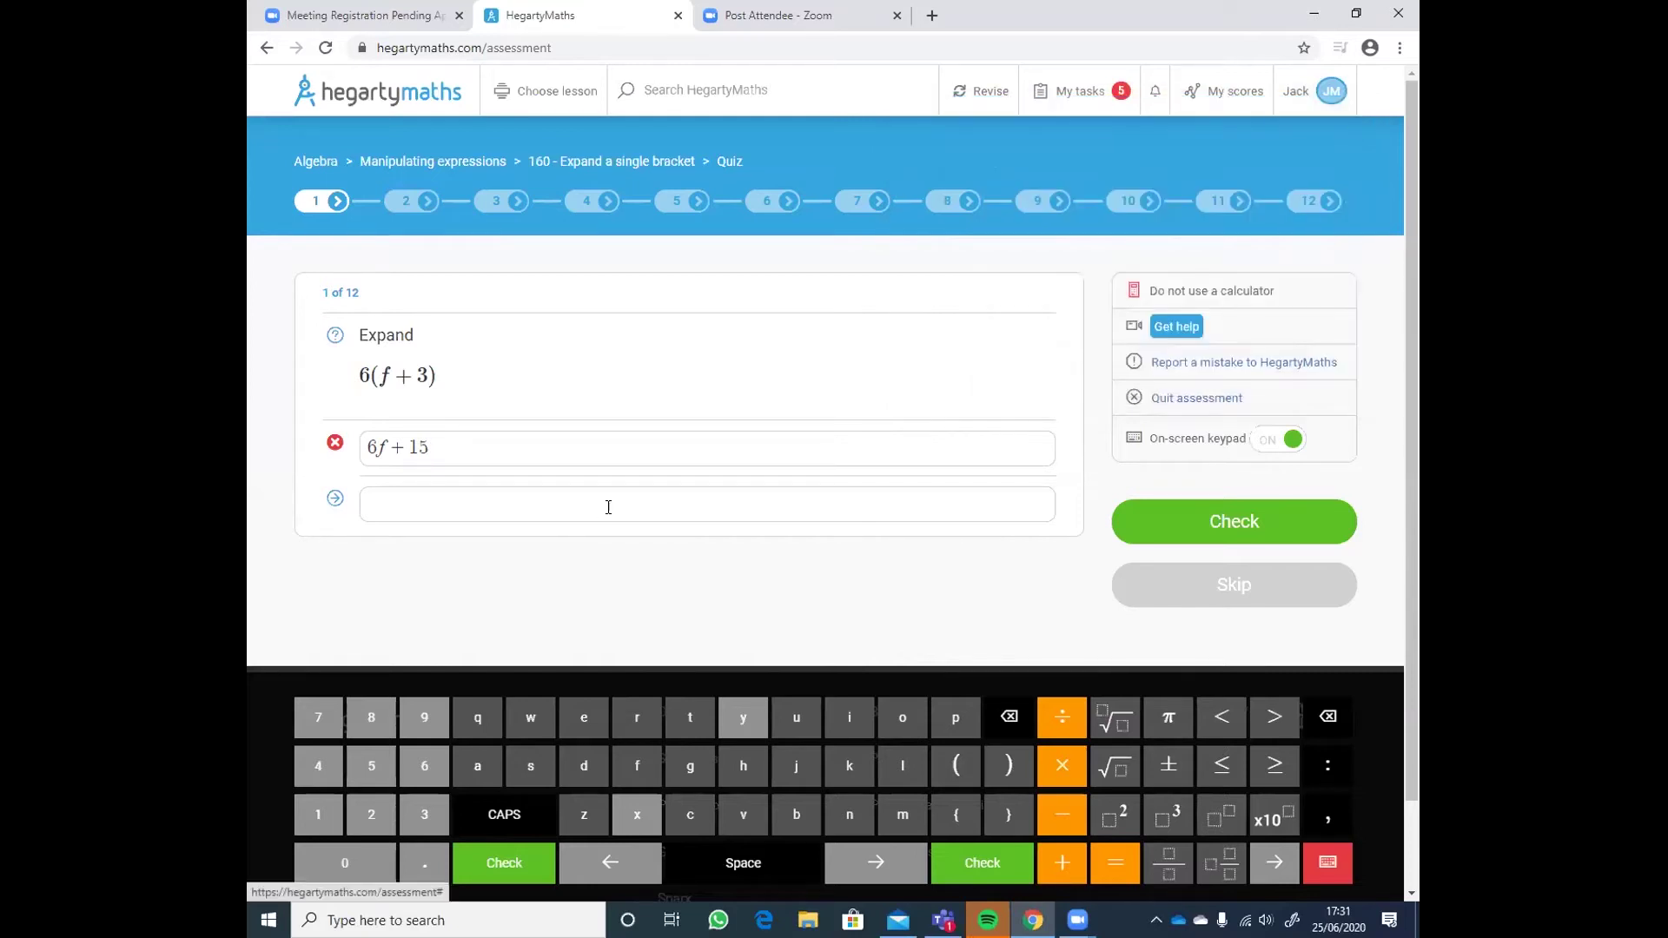
type("6f + ")
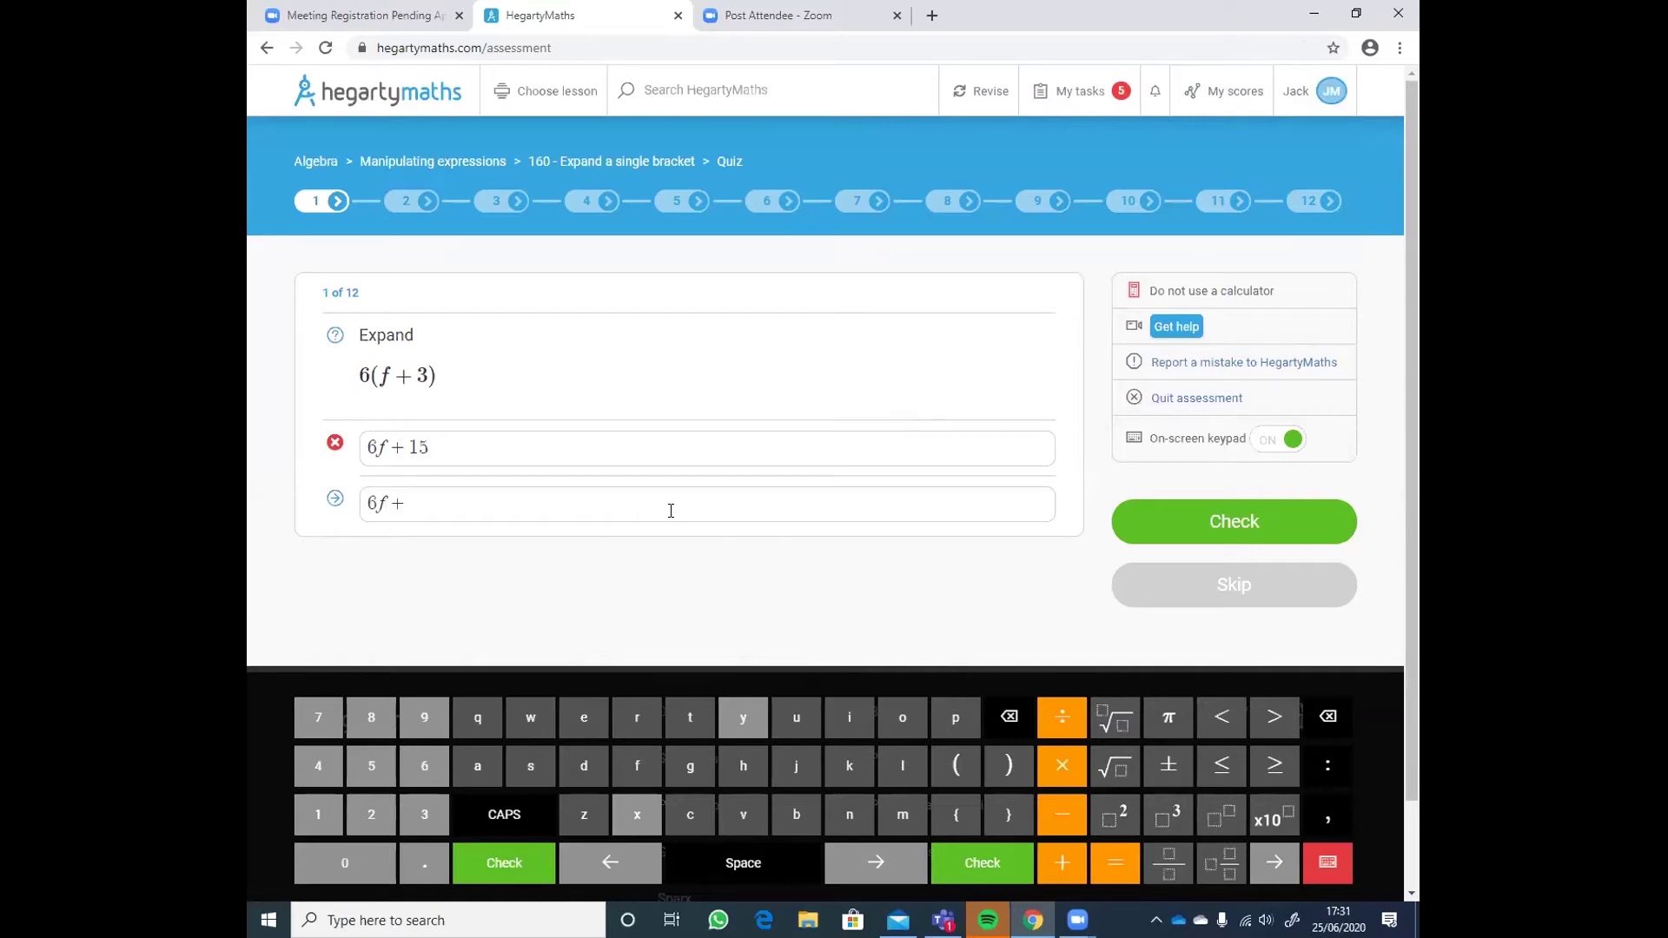
type("18")
left_click(1170, 526)
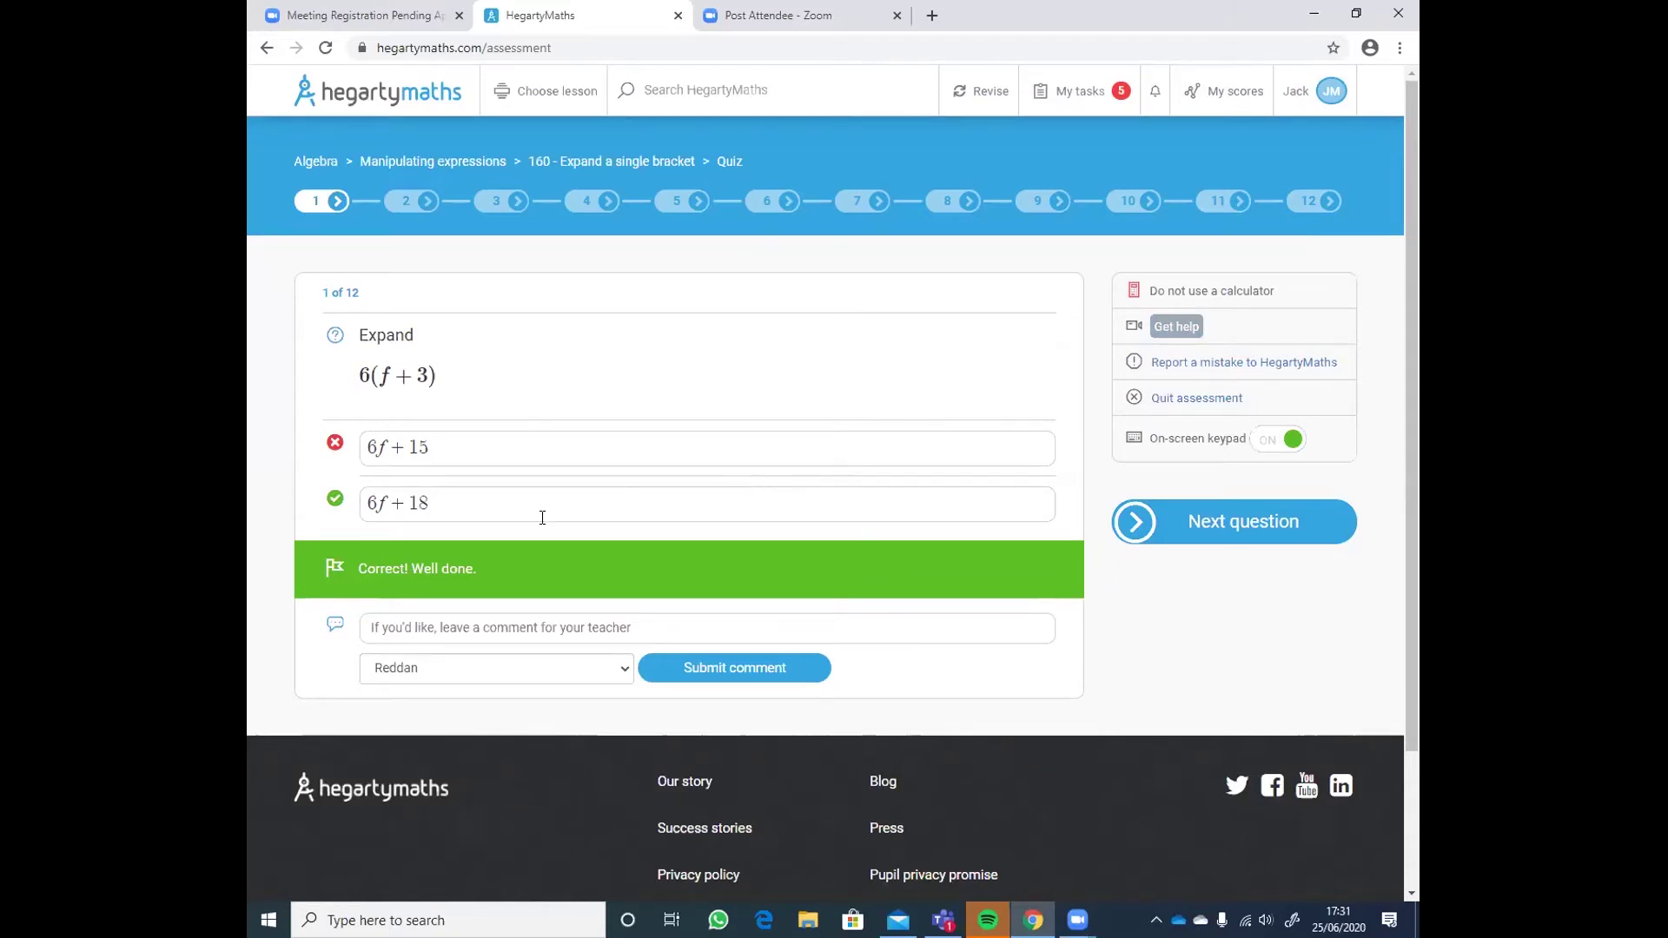
Send the teacher the comment 'I meant 6f+' on question 1
left_click(495, 635)
type("I me")
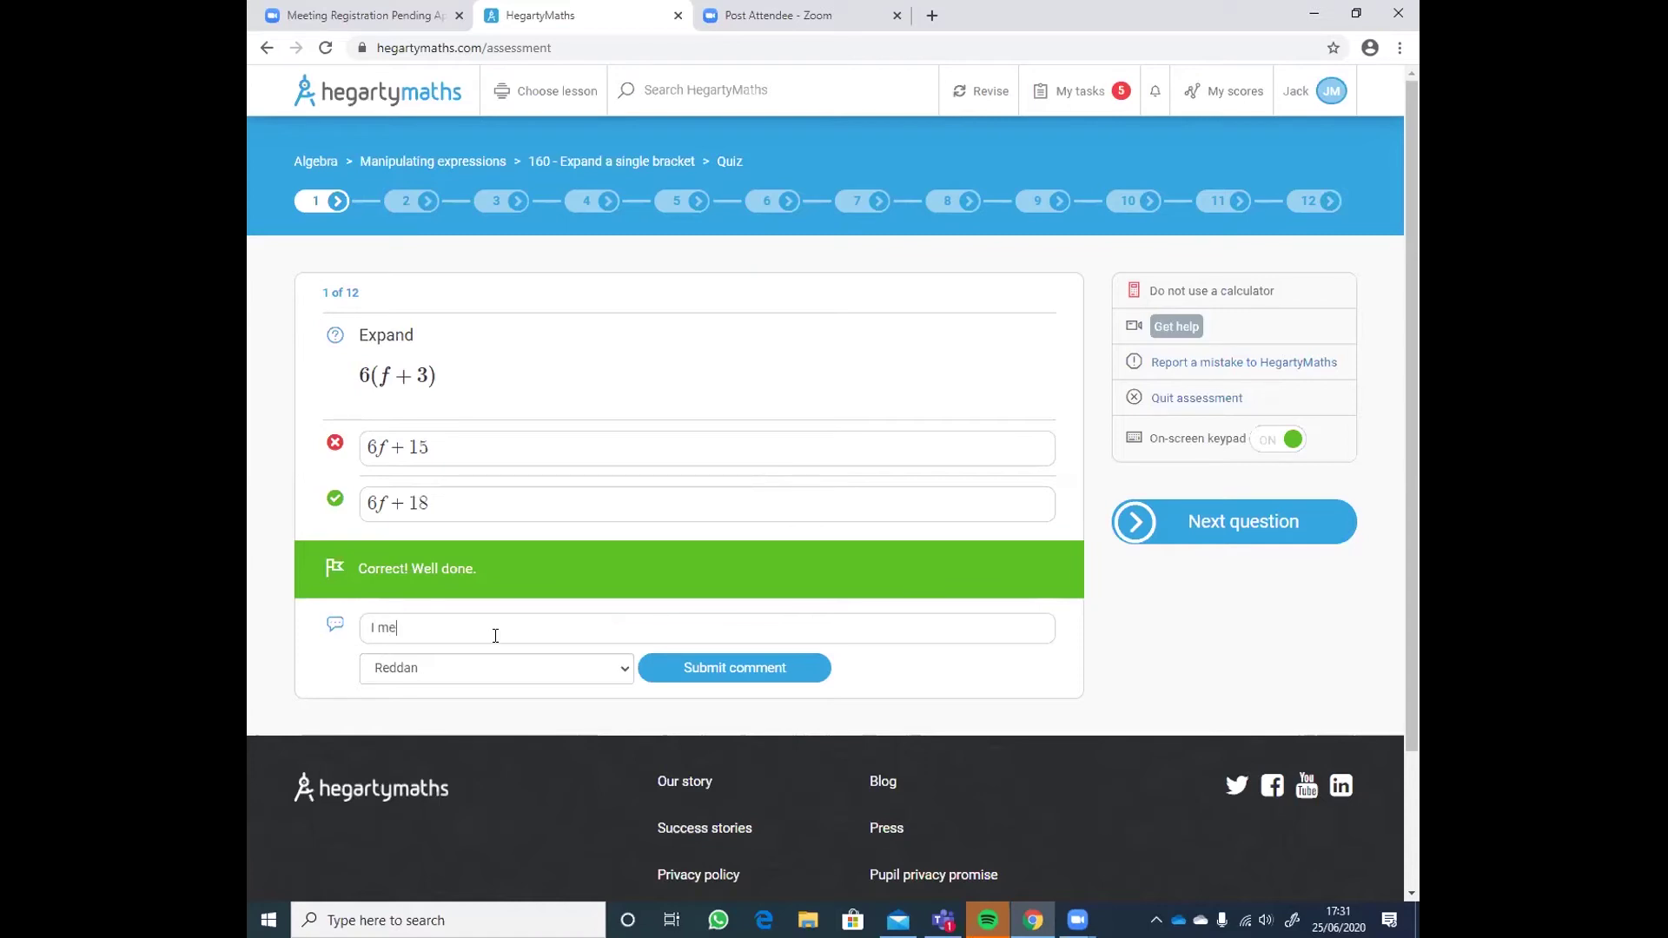
type("ant 6f+")
left_click(623, 670)
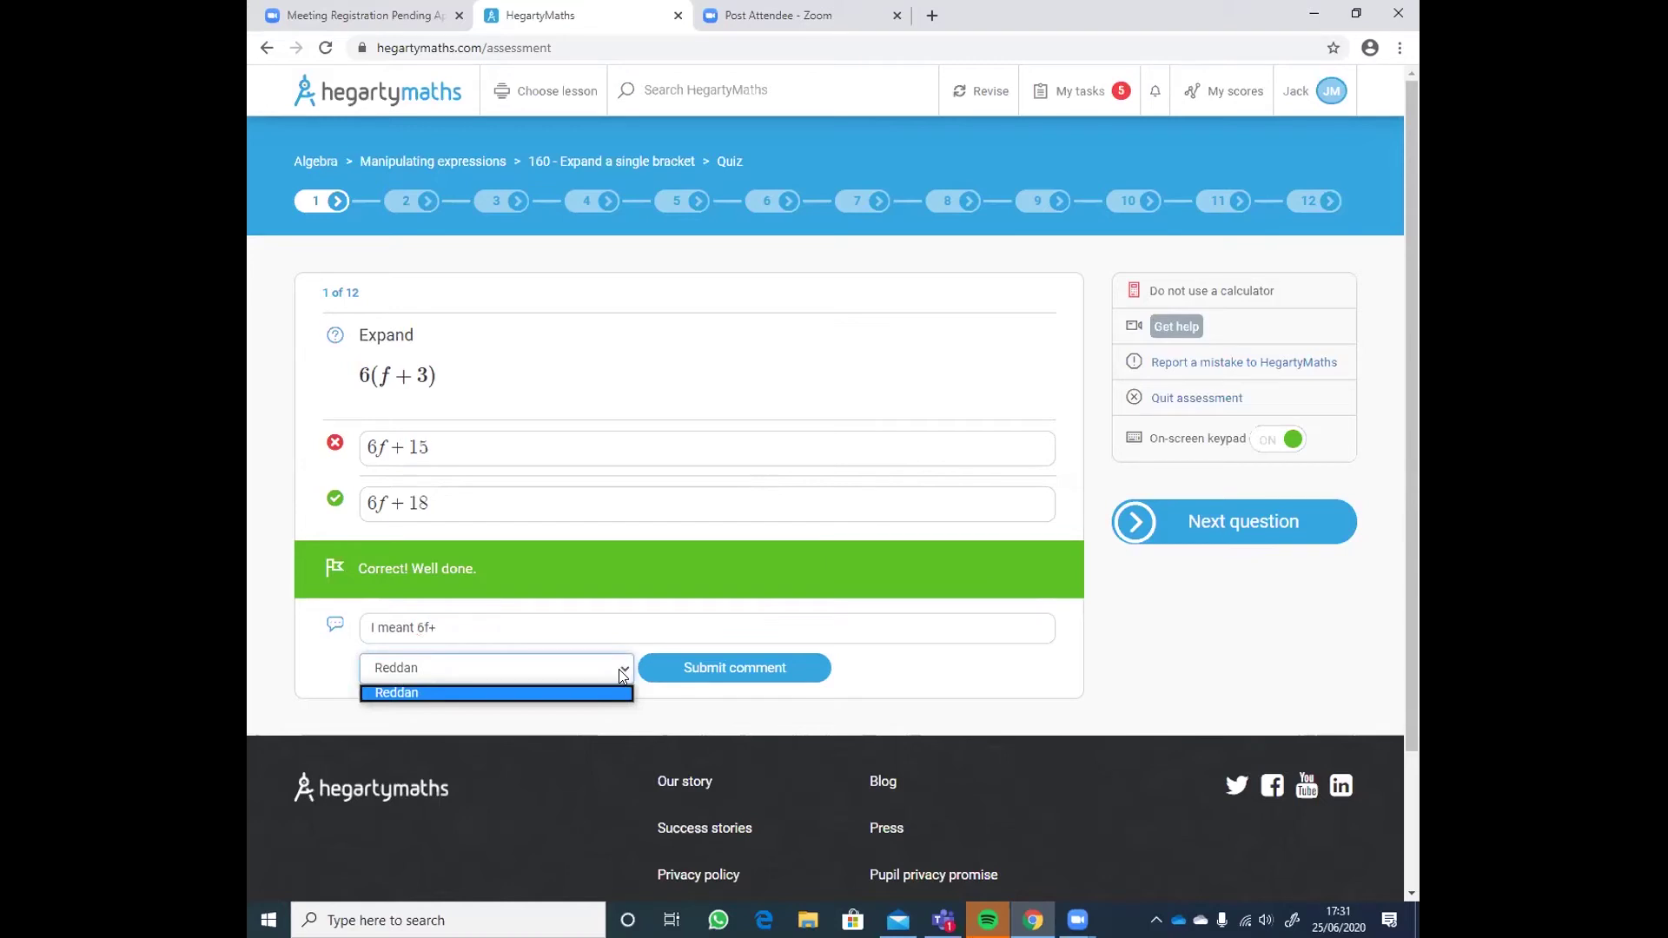
left_click(680, 670)
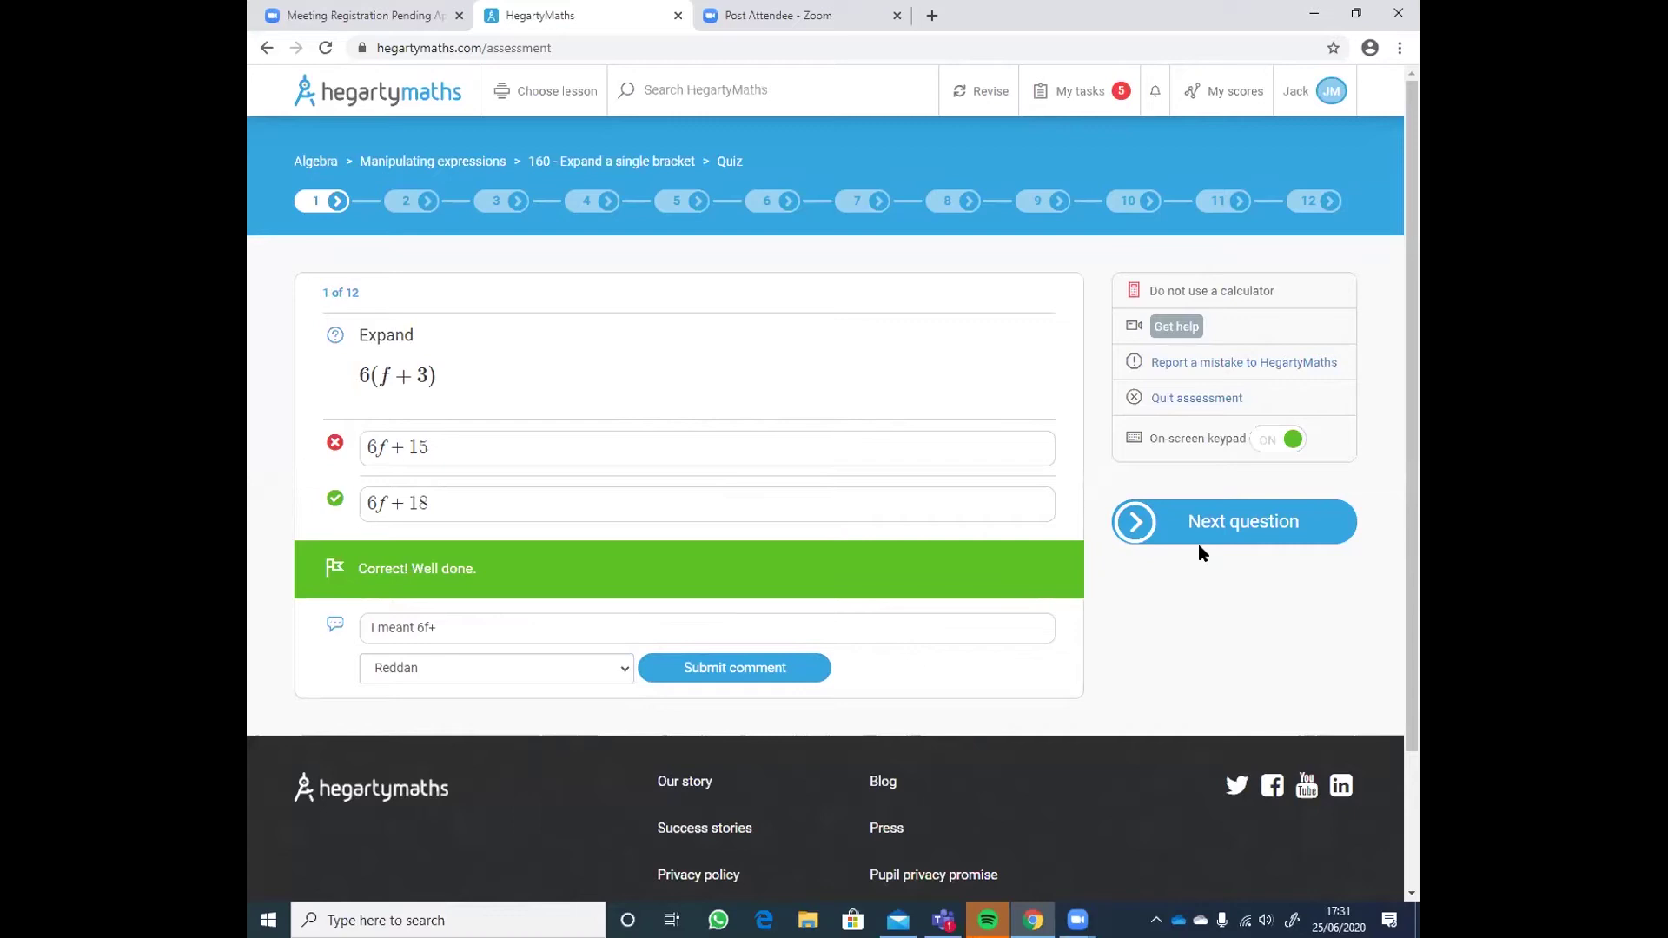
Go on to question 2 of 12, expanding 2(c − 2)
left_click(1256, 526)
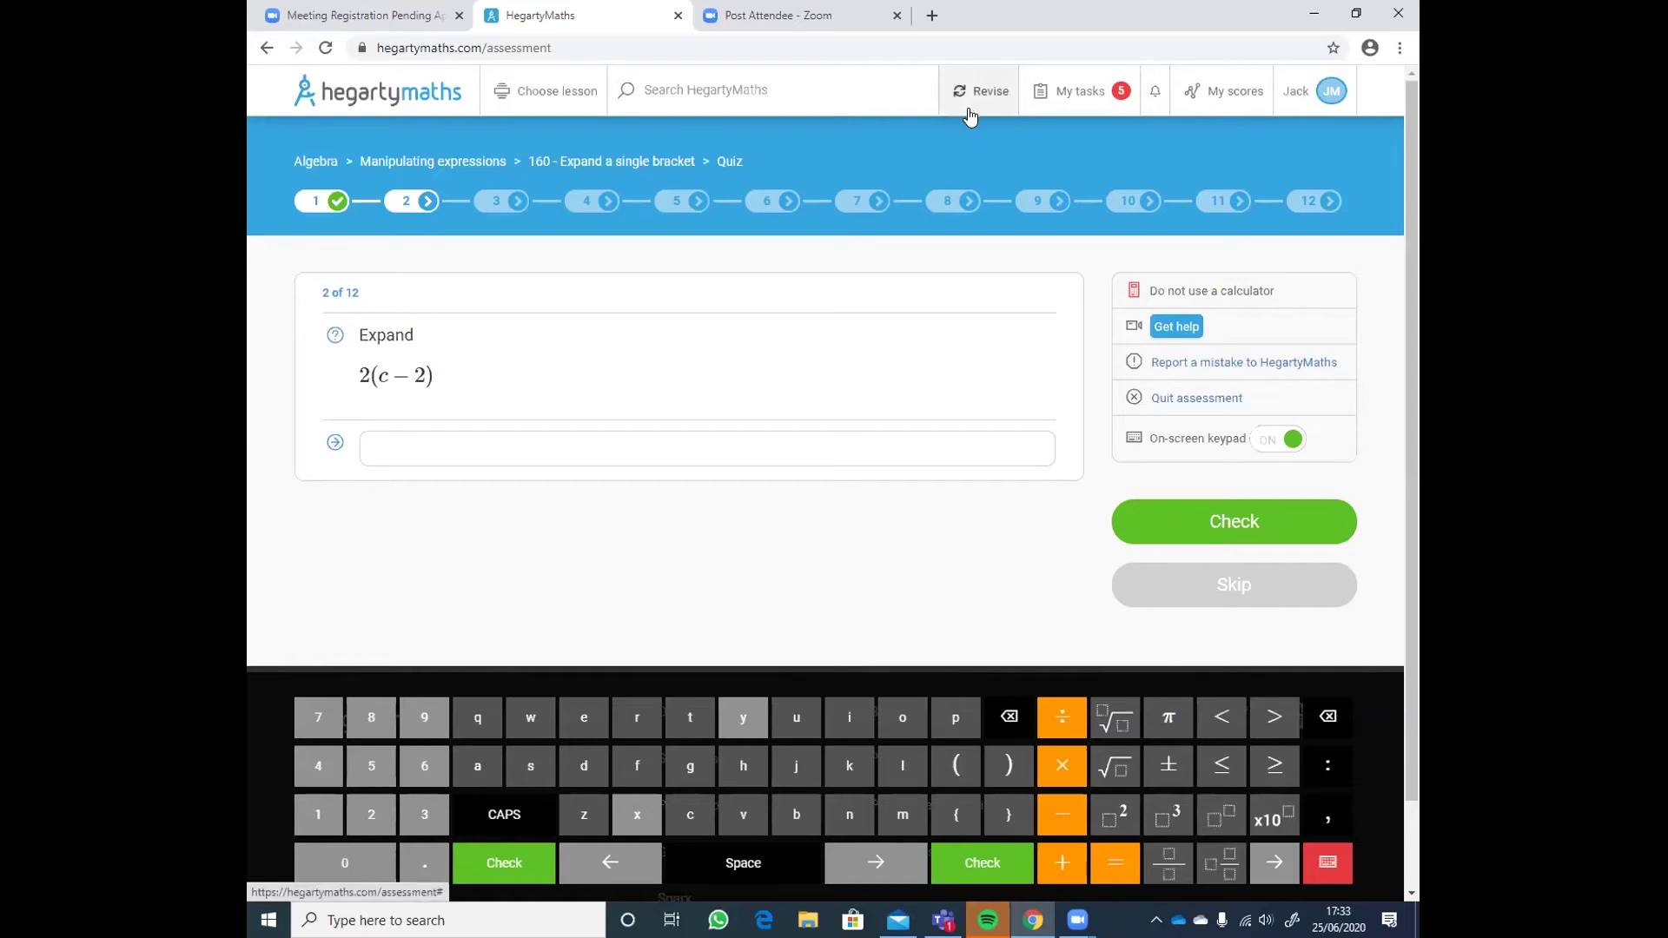
left_click(683, 87)
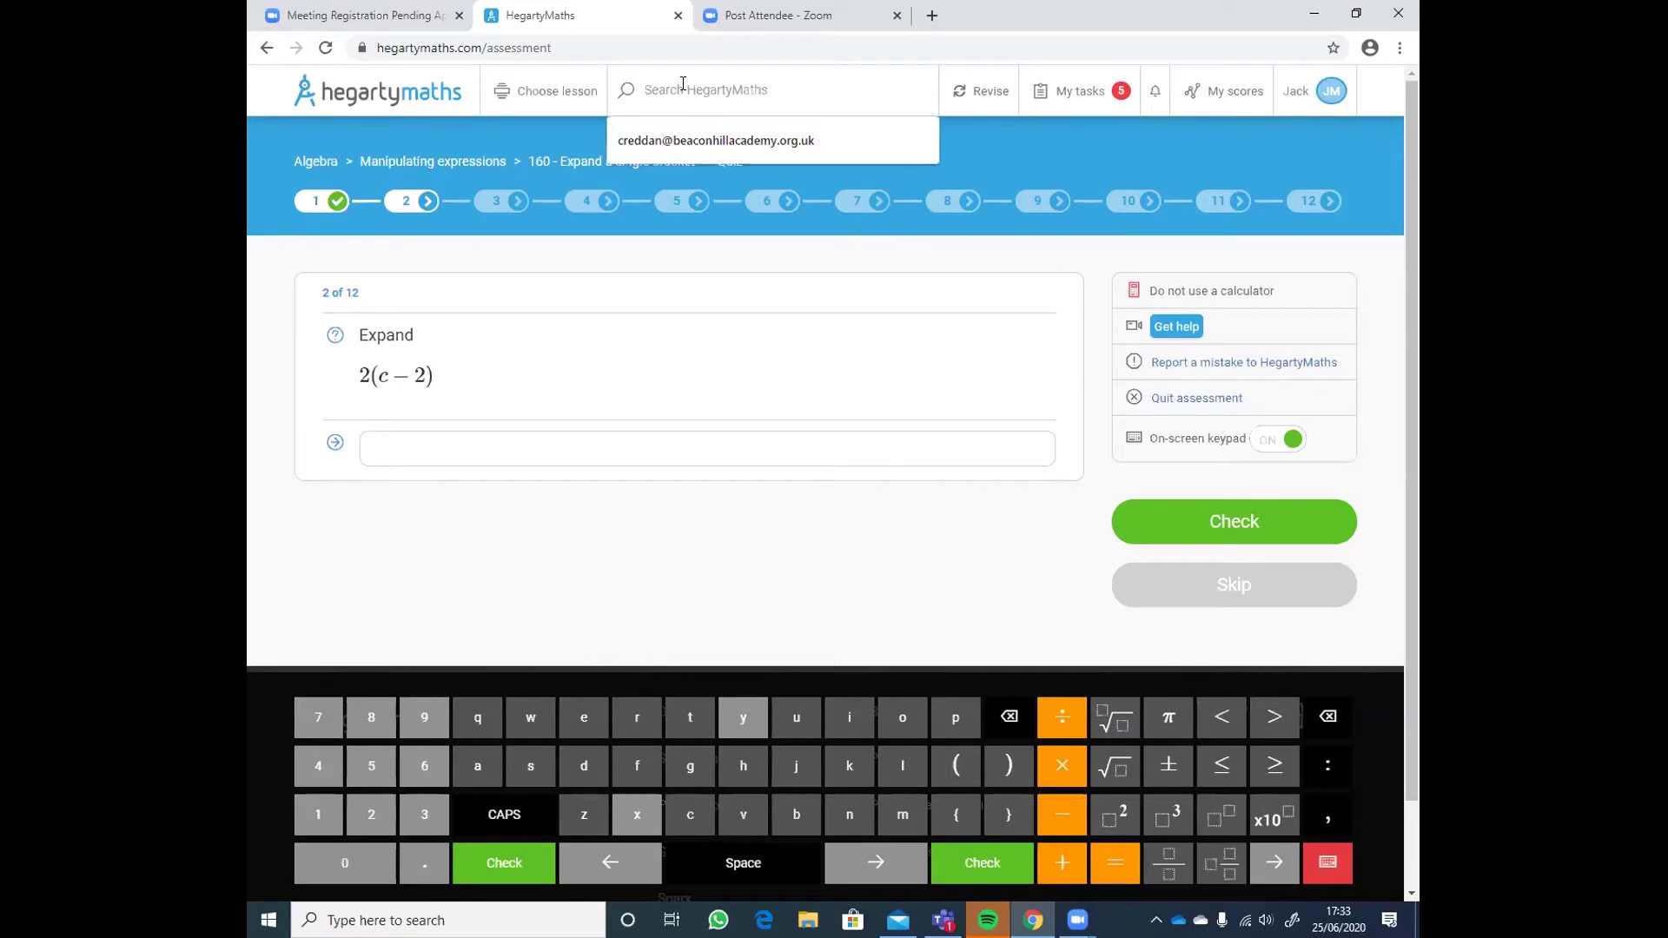
type("ratio")
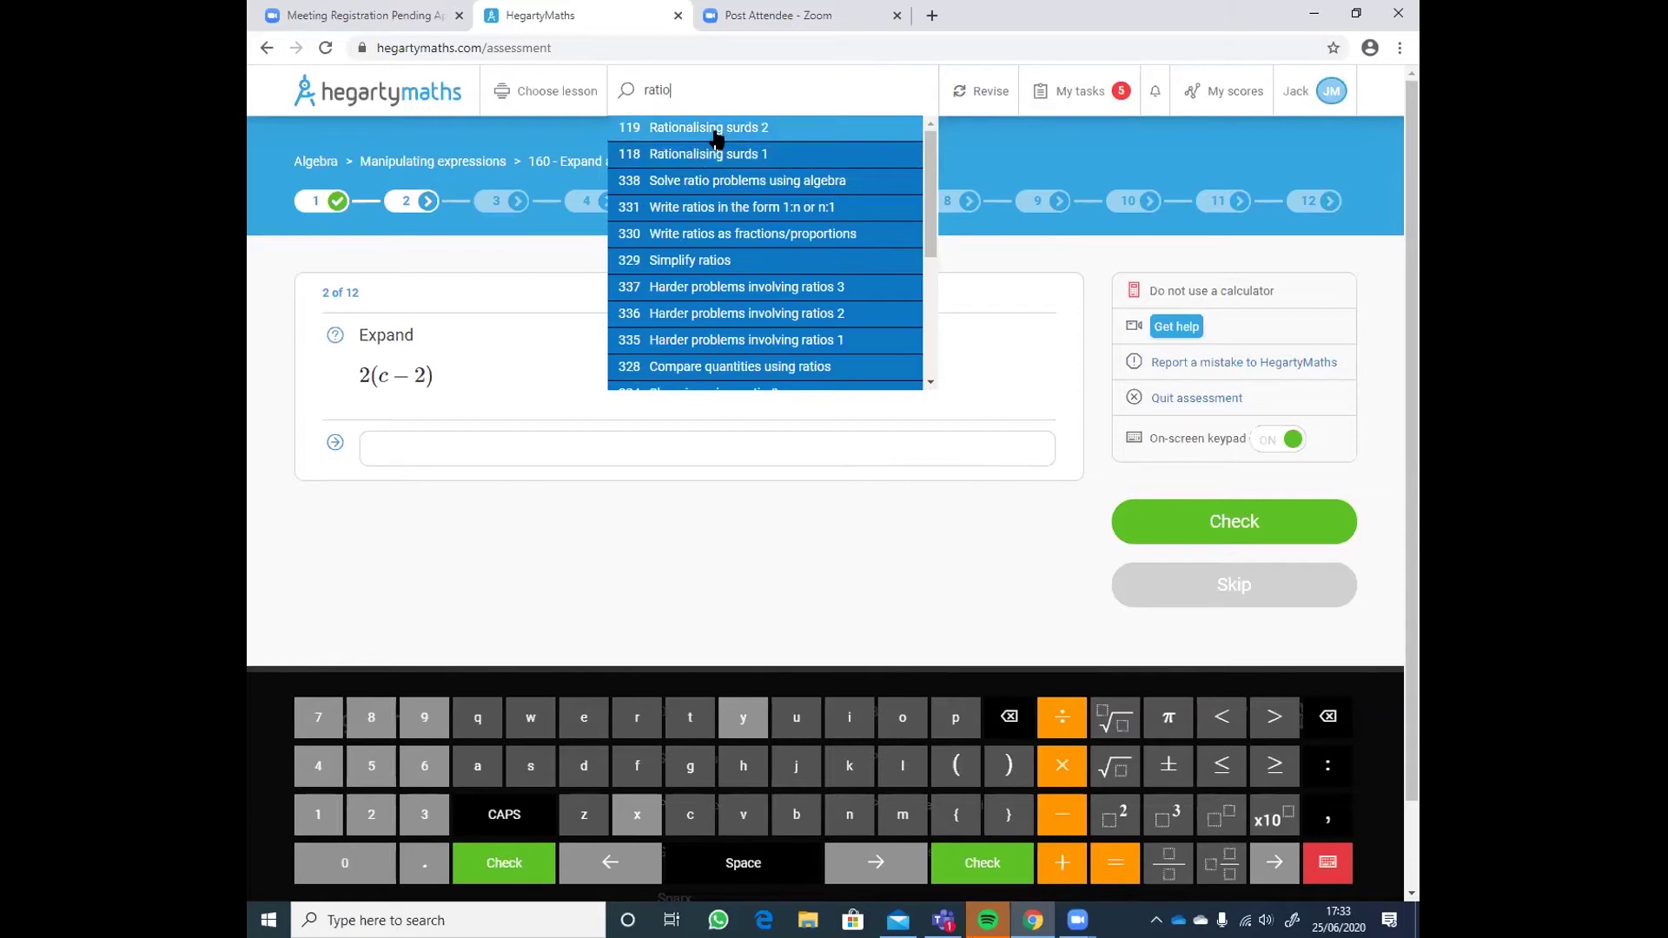
left_click_drag(931, 188, 924, 153)
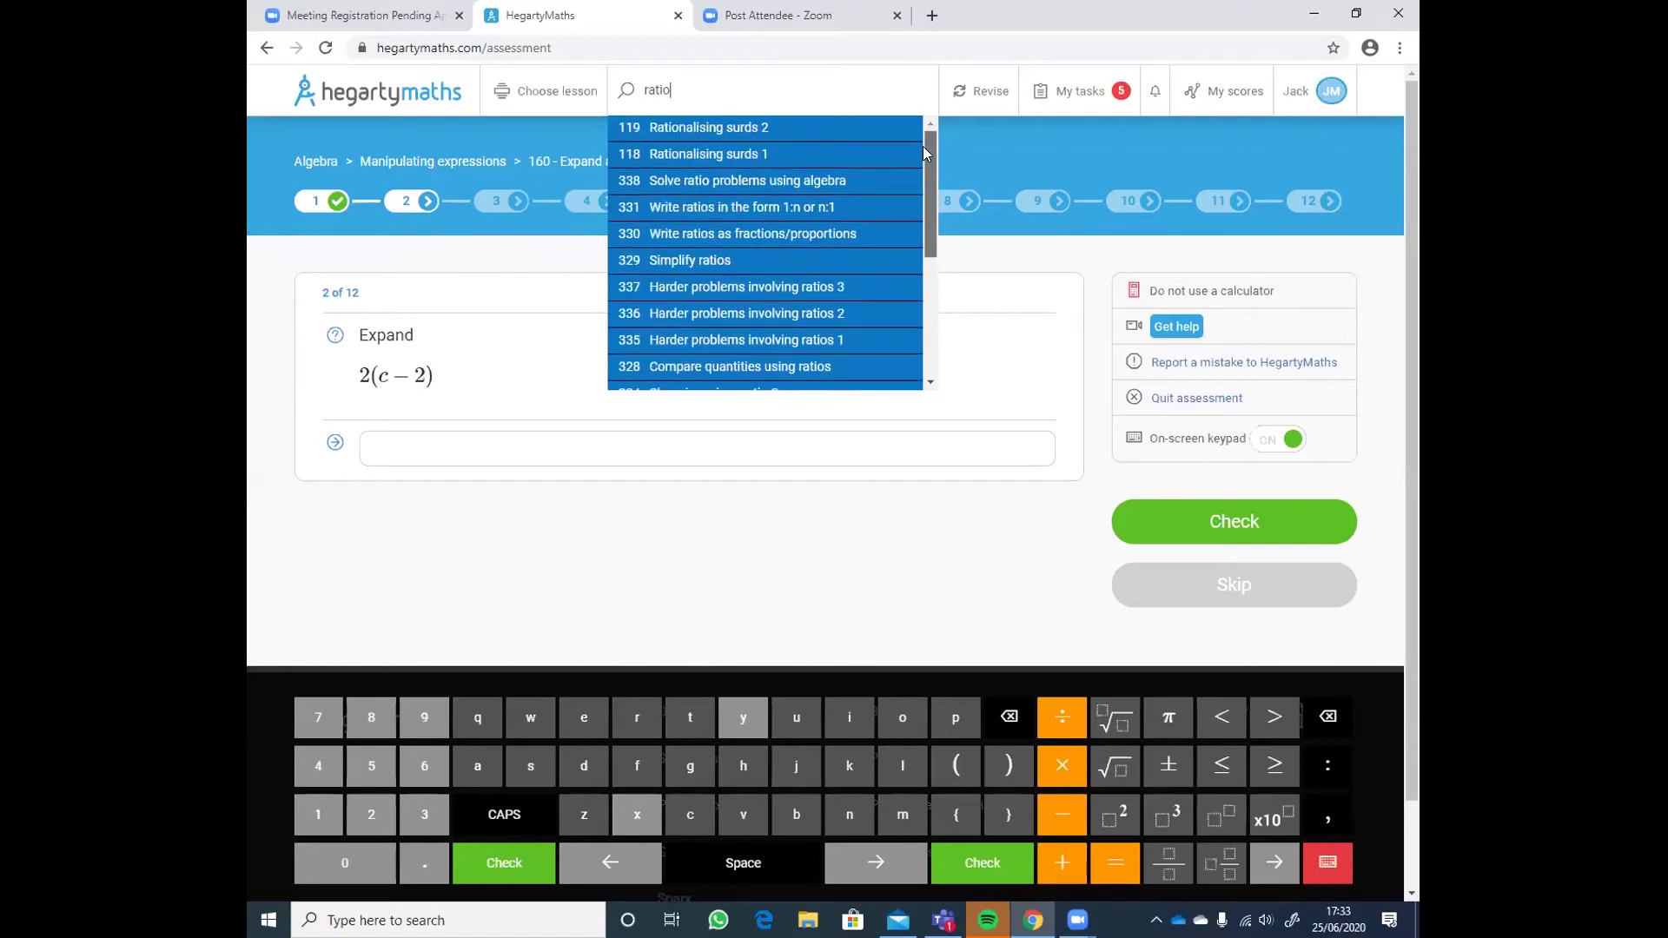
left_click_drag(704, 83, 570, 84)
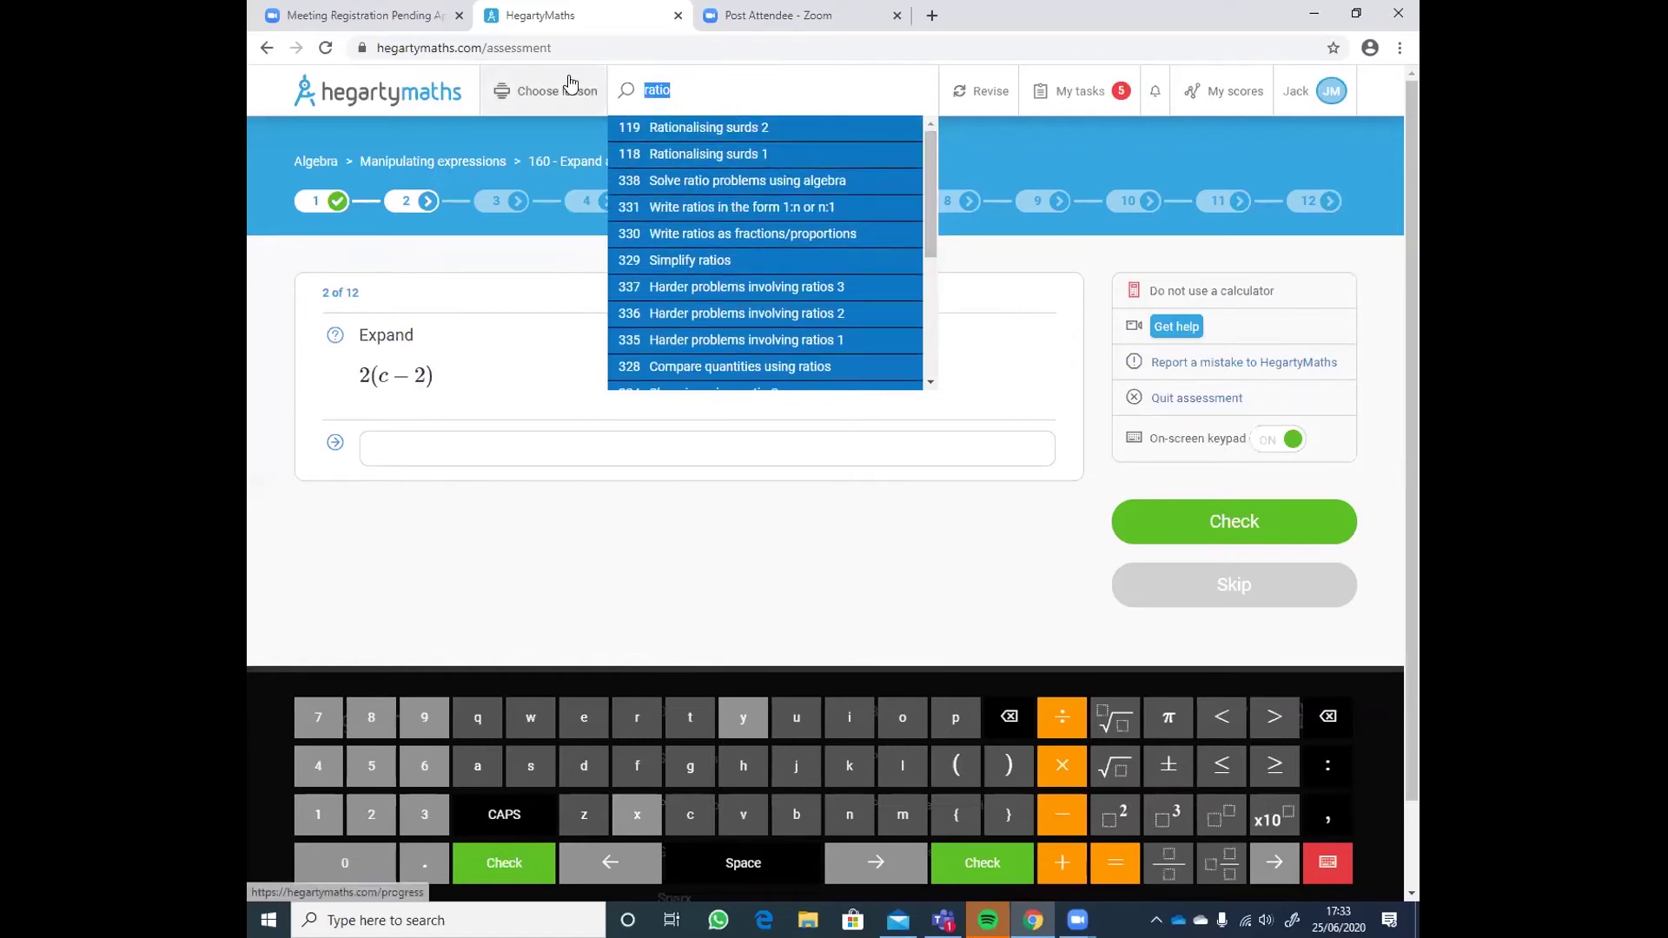
type("addit")
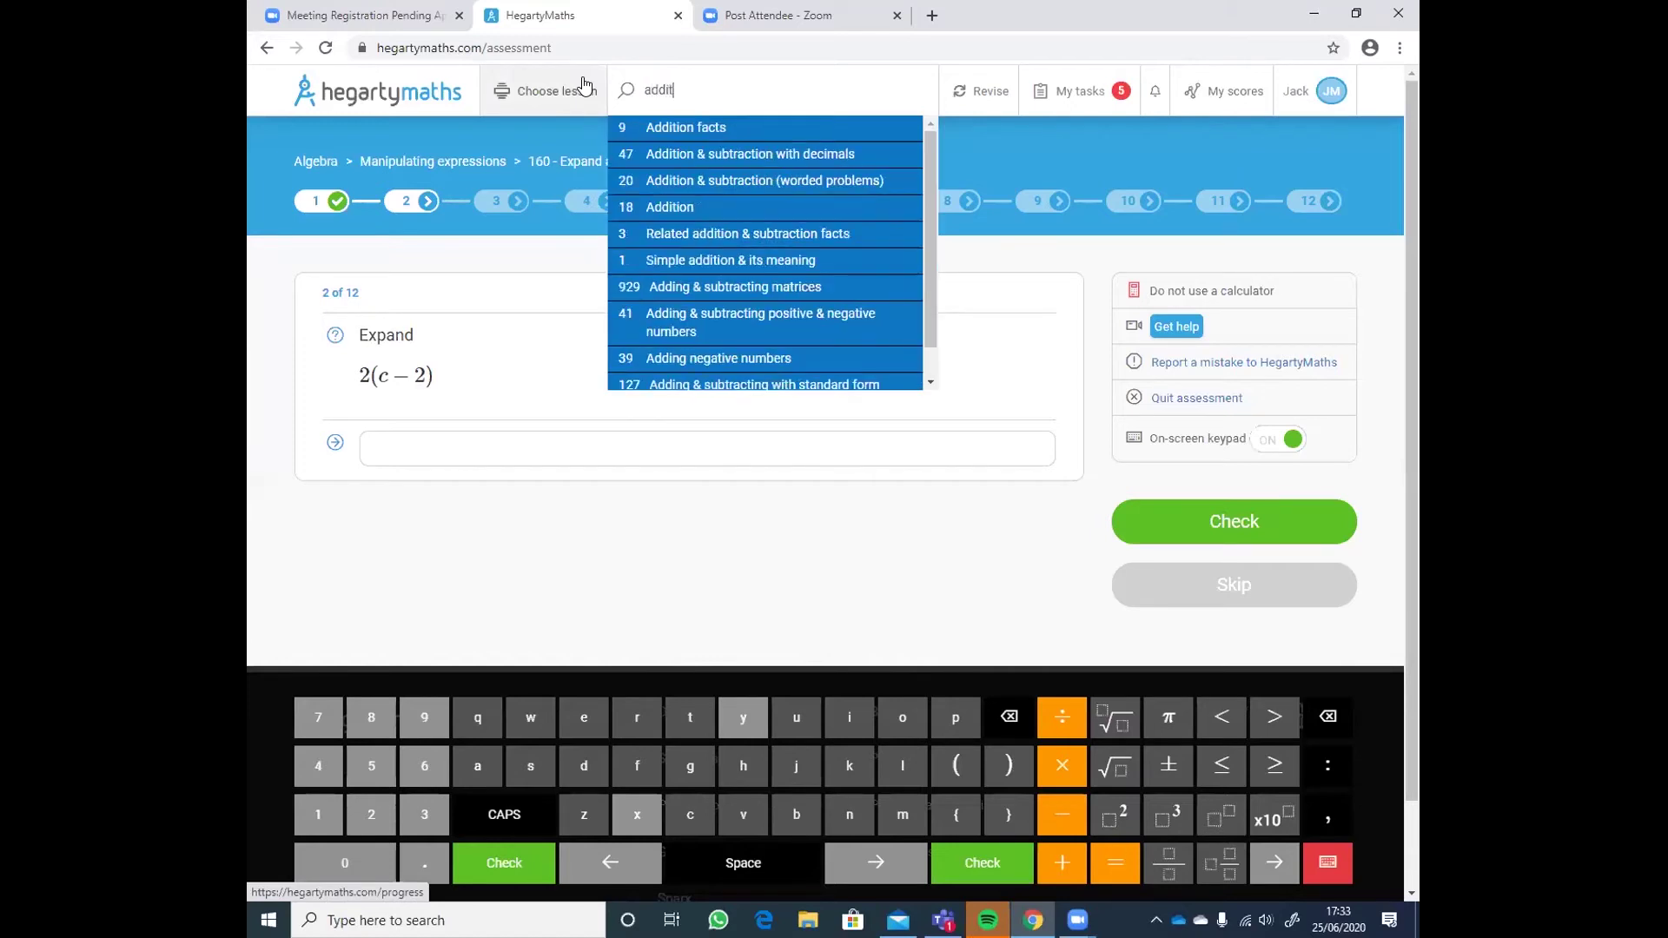
key("BackSpace")
key("BackSpace")
key("BackSpace")
key("BackSpace")
key("BackSpace")
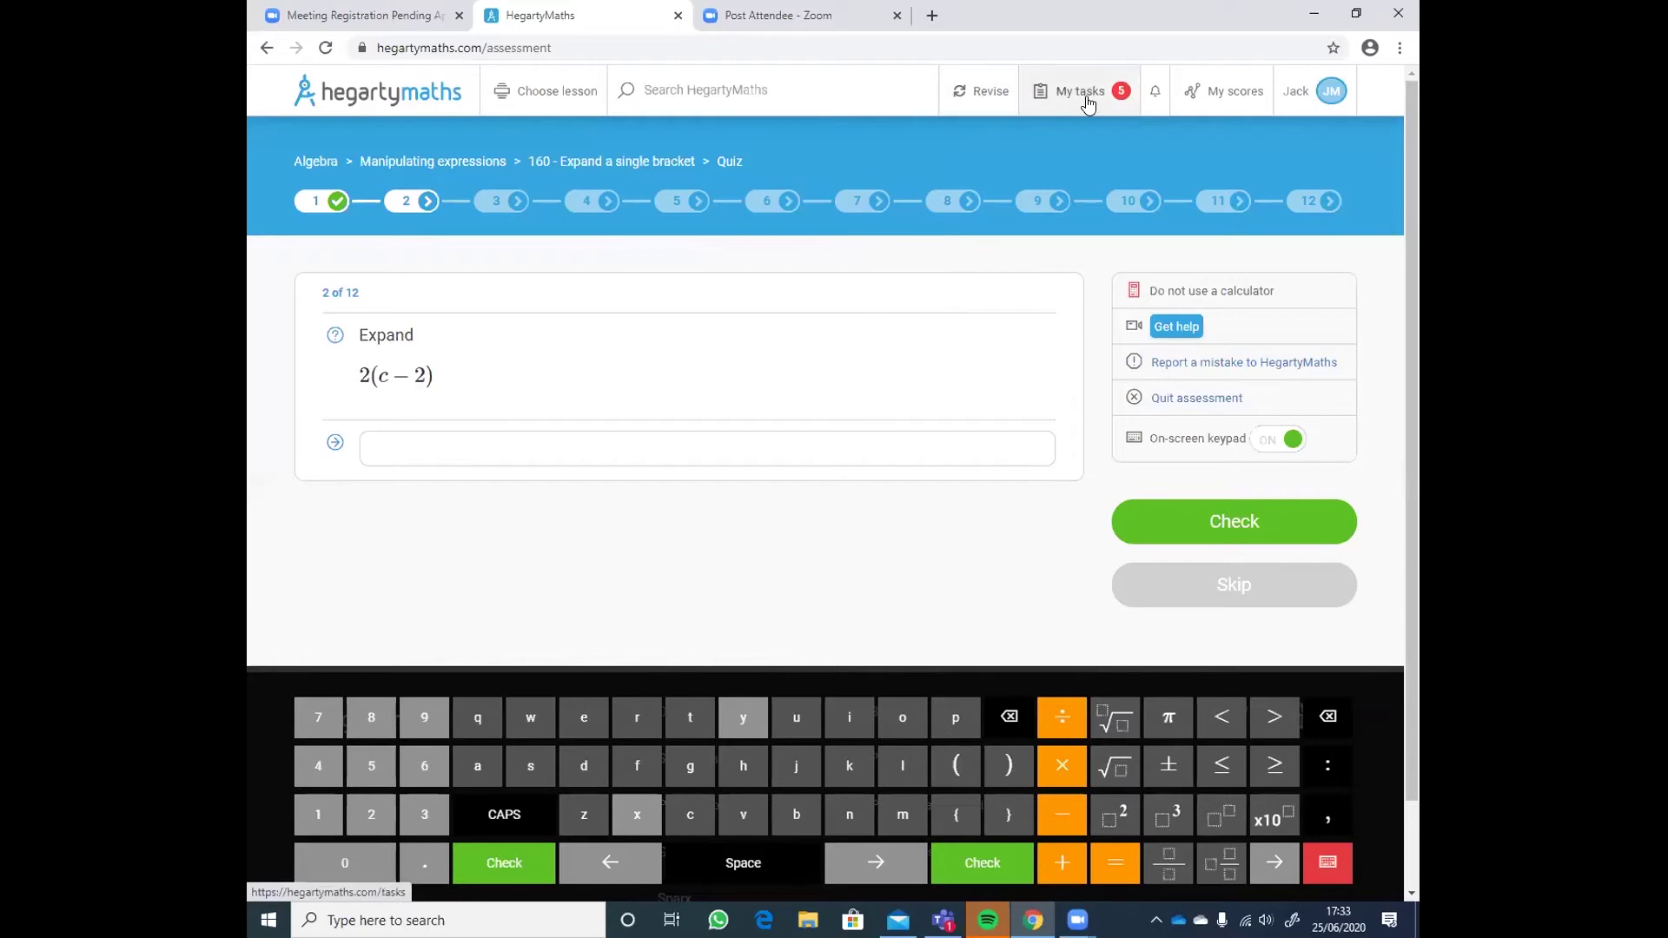
left_click(820, 81)
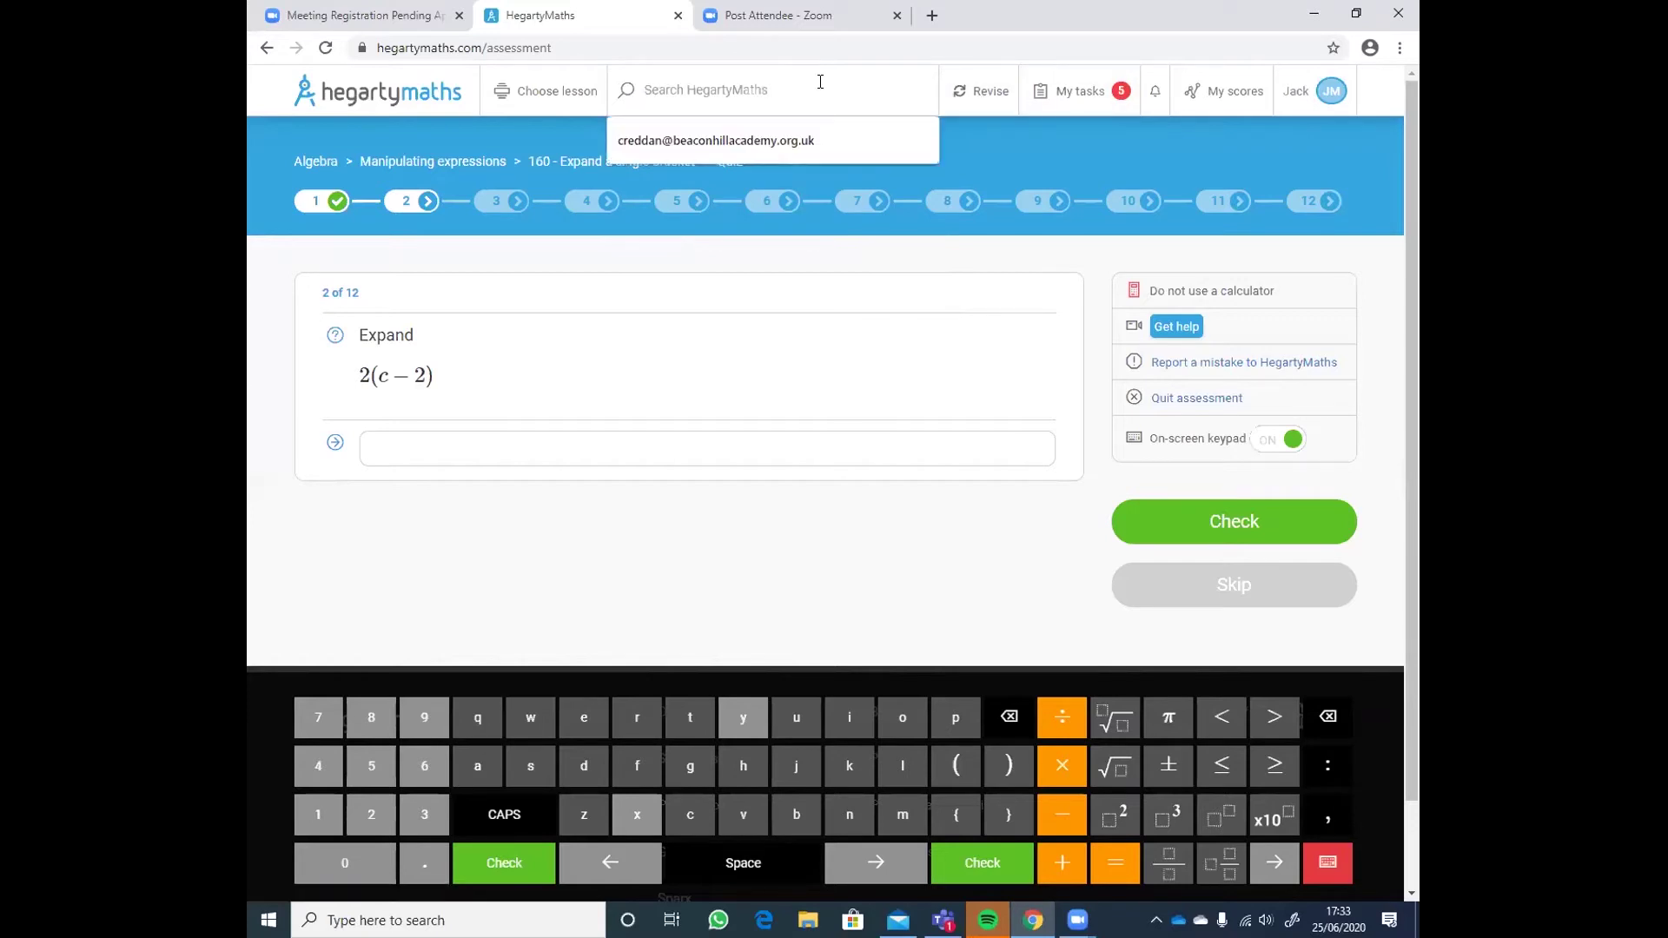
Open the list of revision options
left_click(995, 98)
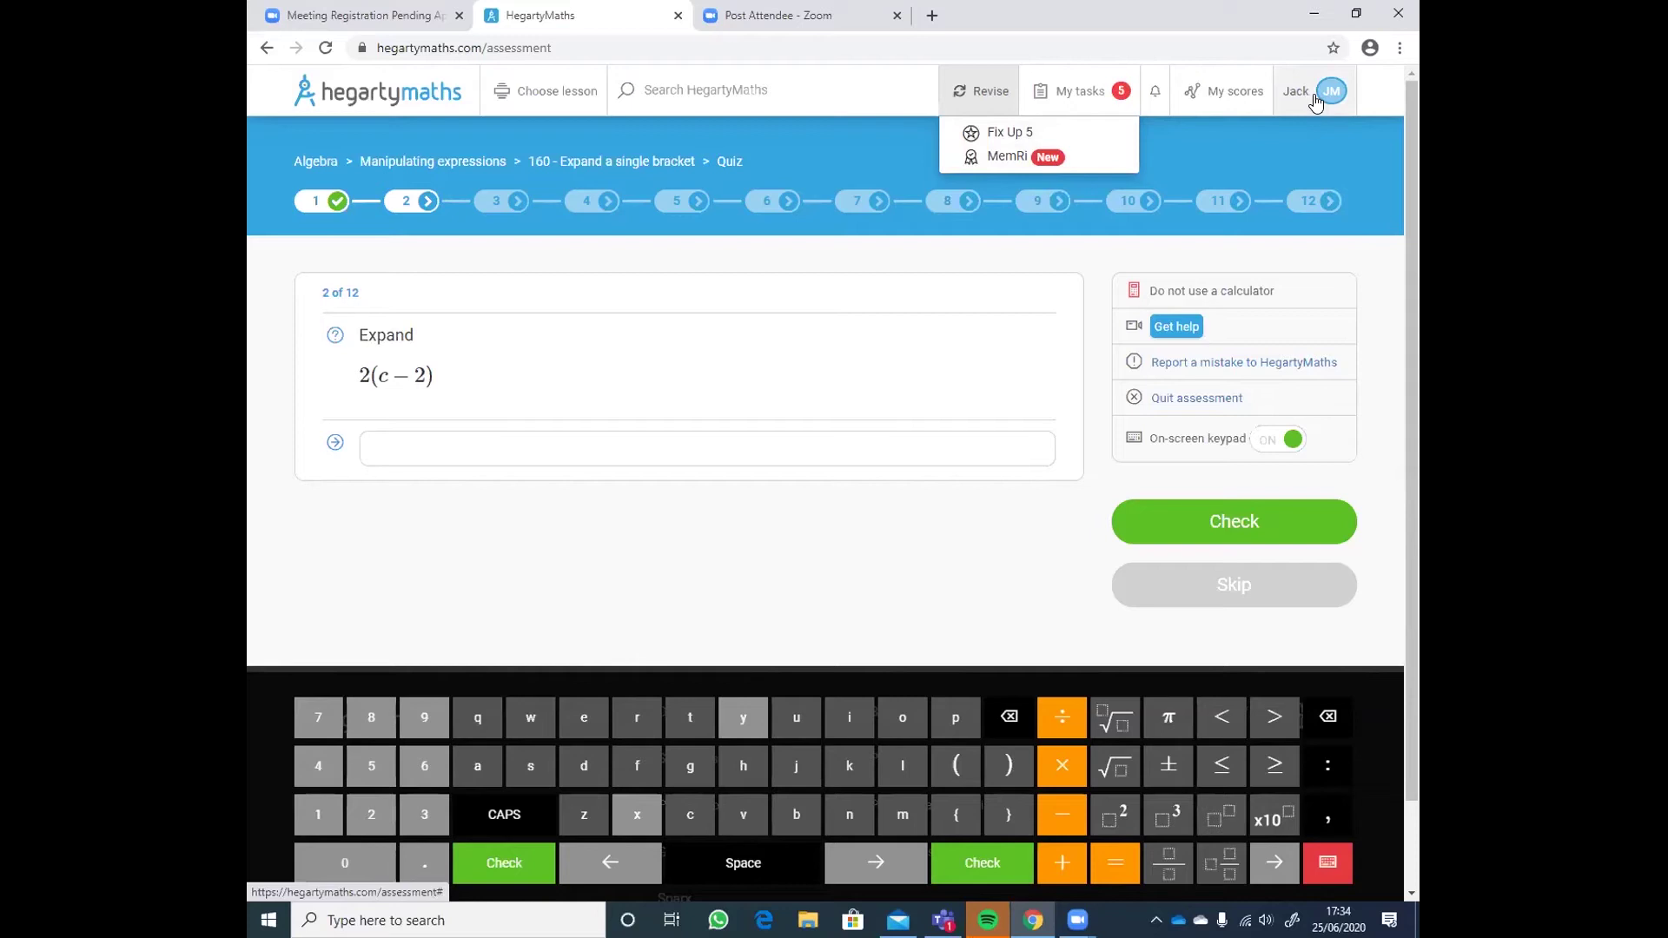
Switch from the student account to the teacher account
mouse_move(1329, 90)
left_click(1234, 198)
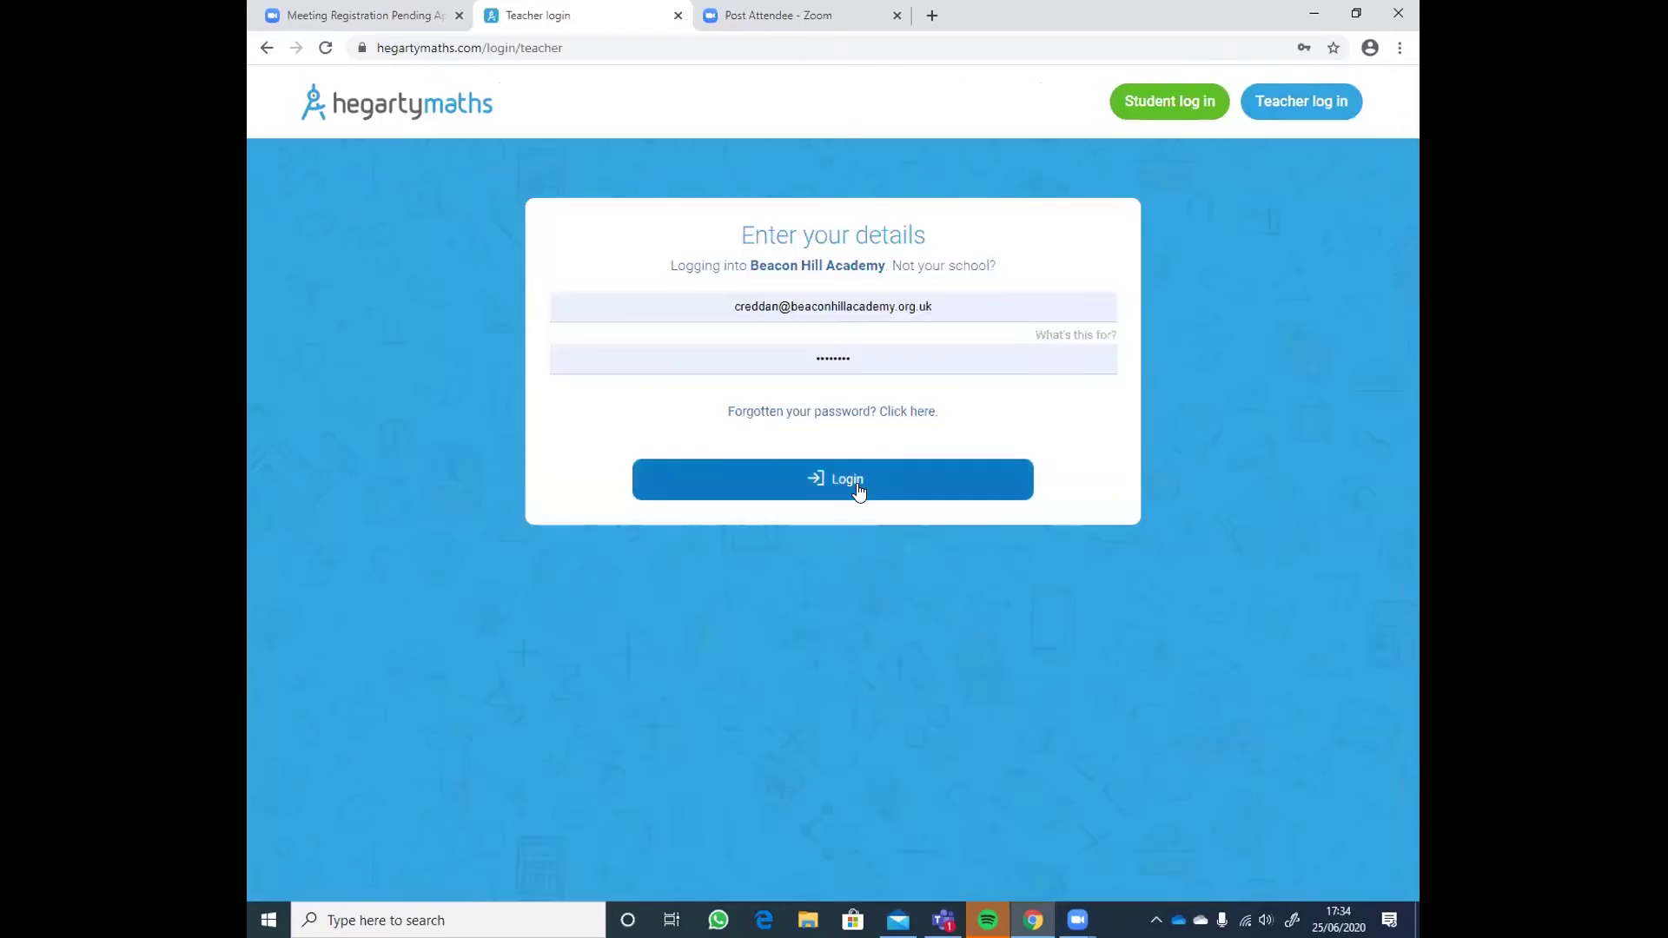
left_click(859, 474)
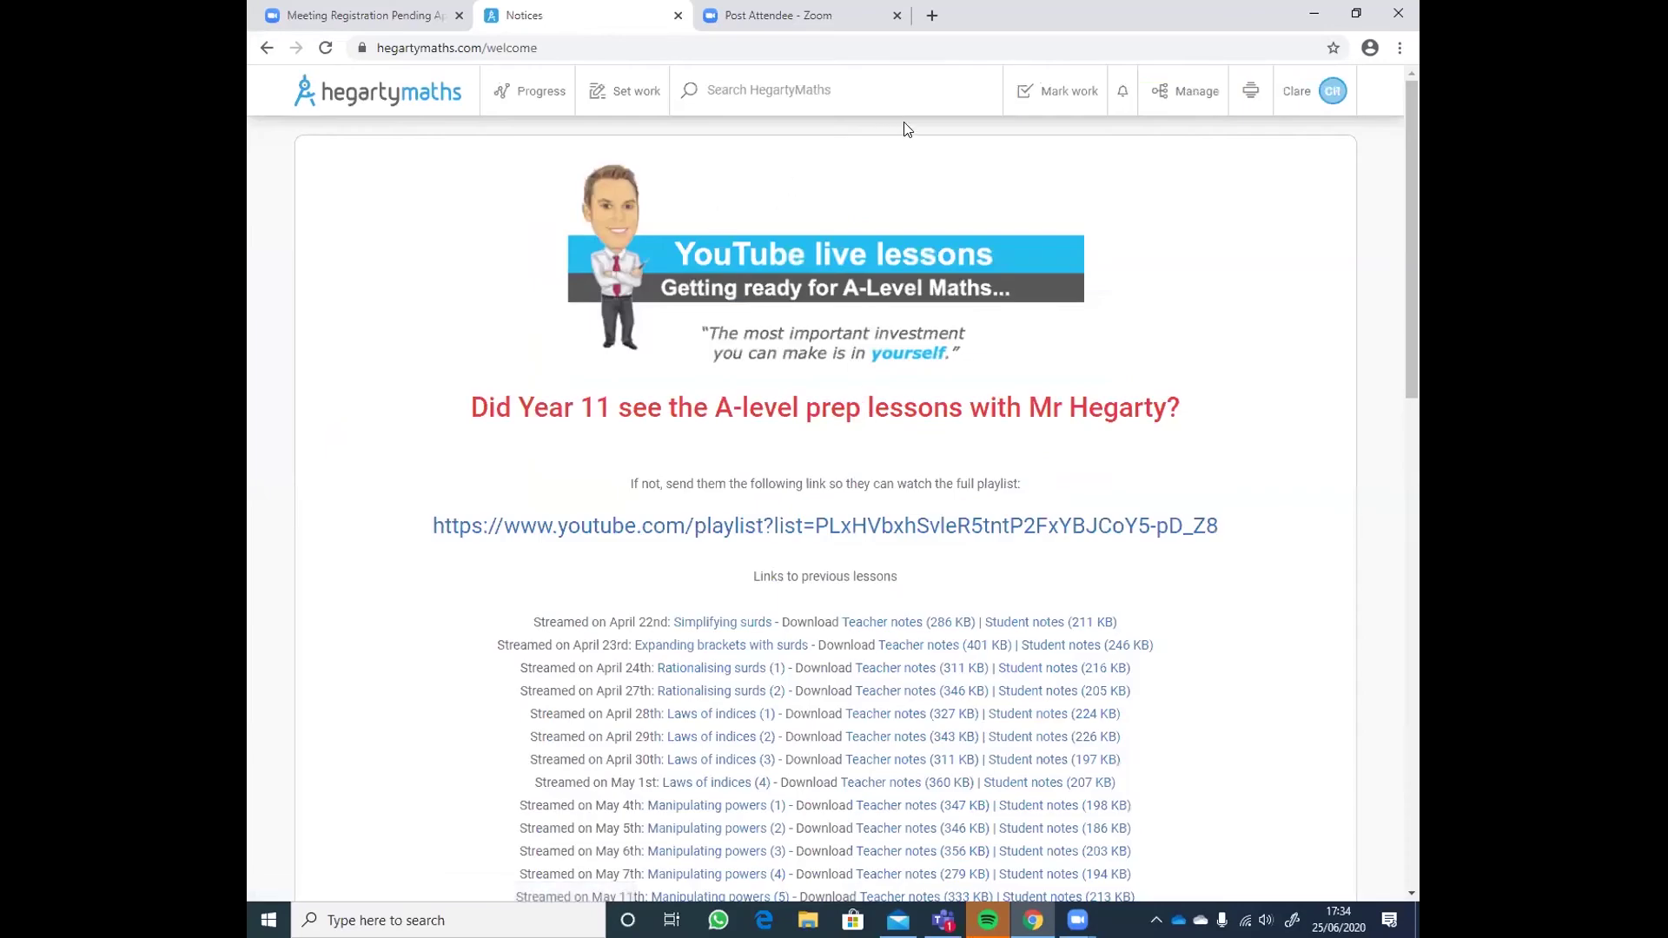
In Mark work, list Current tasks and expand task 419's student results
left_click(1074, 96)
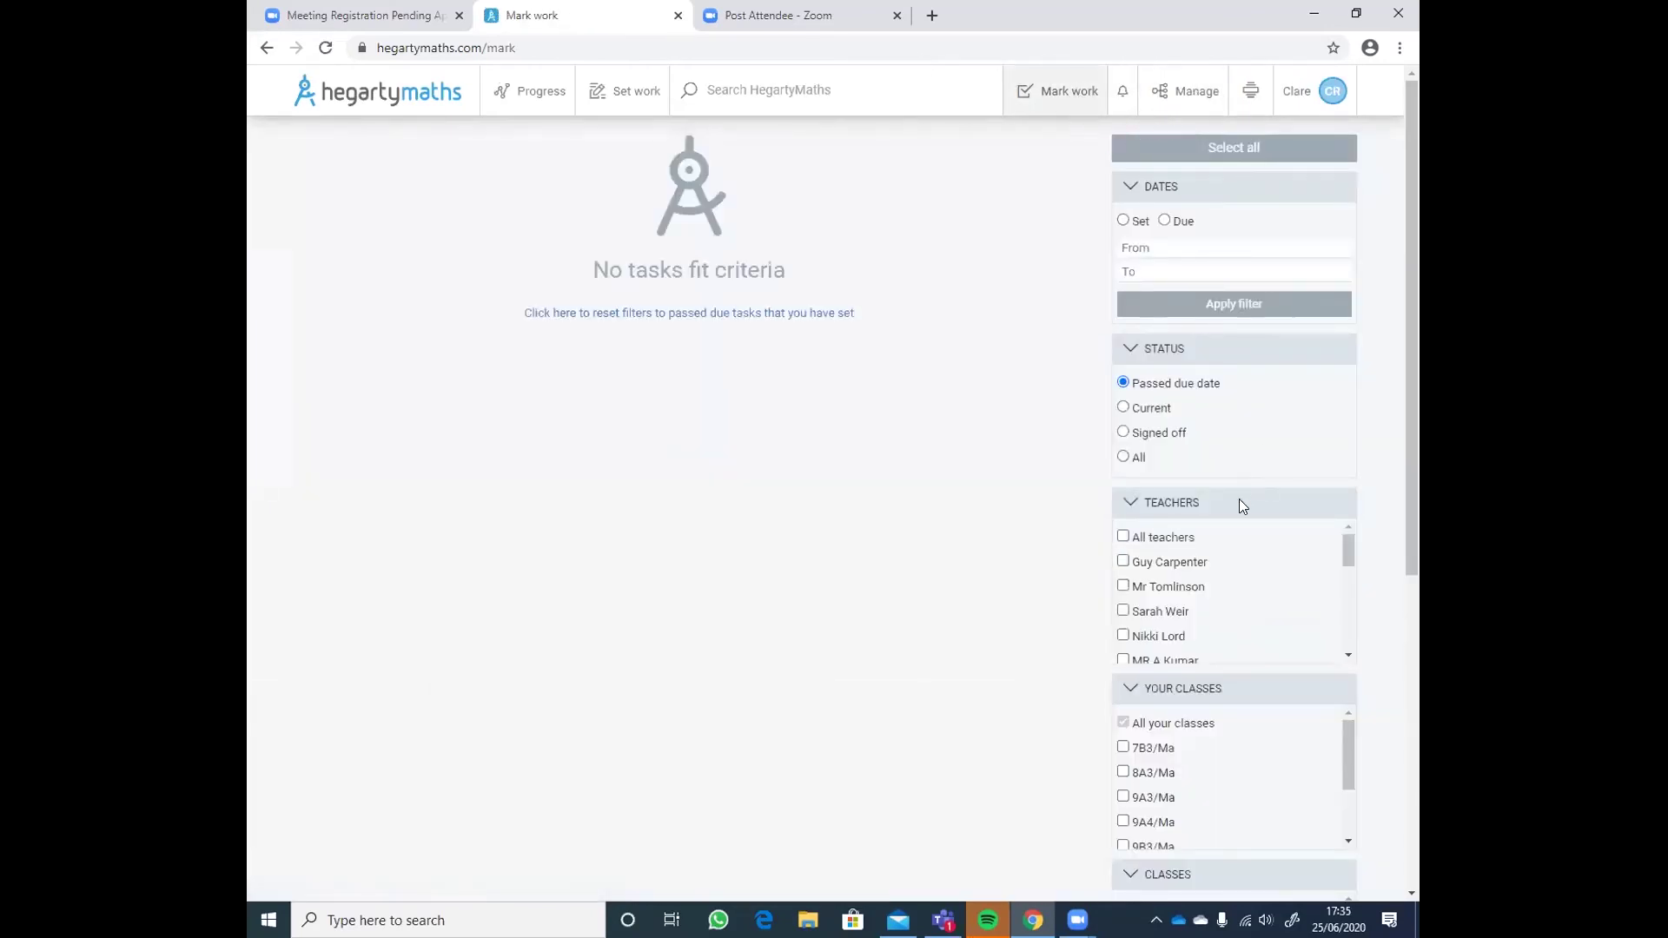
scroll(1237, 511, "down", 4)
scroll(1177, 484, "up", 4)
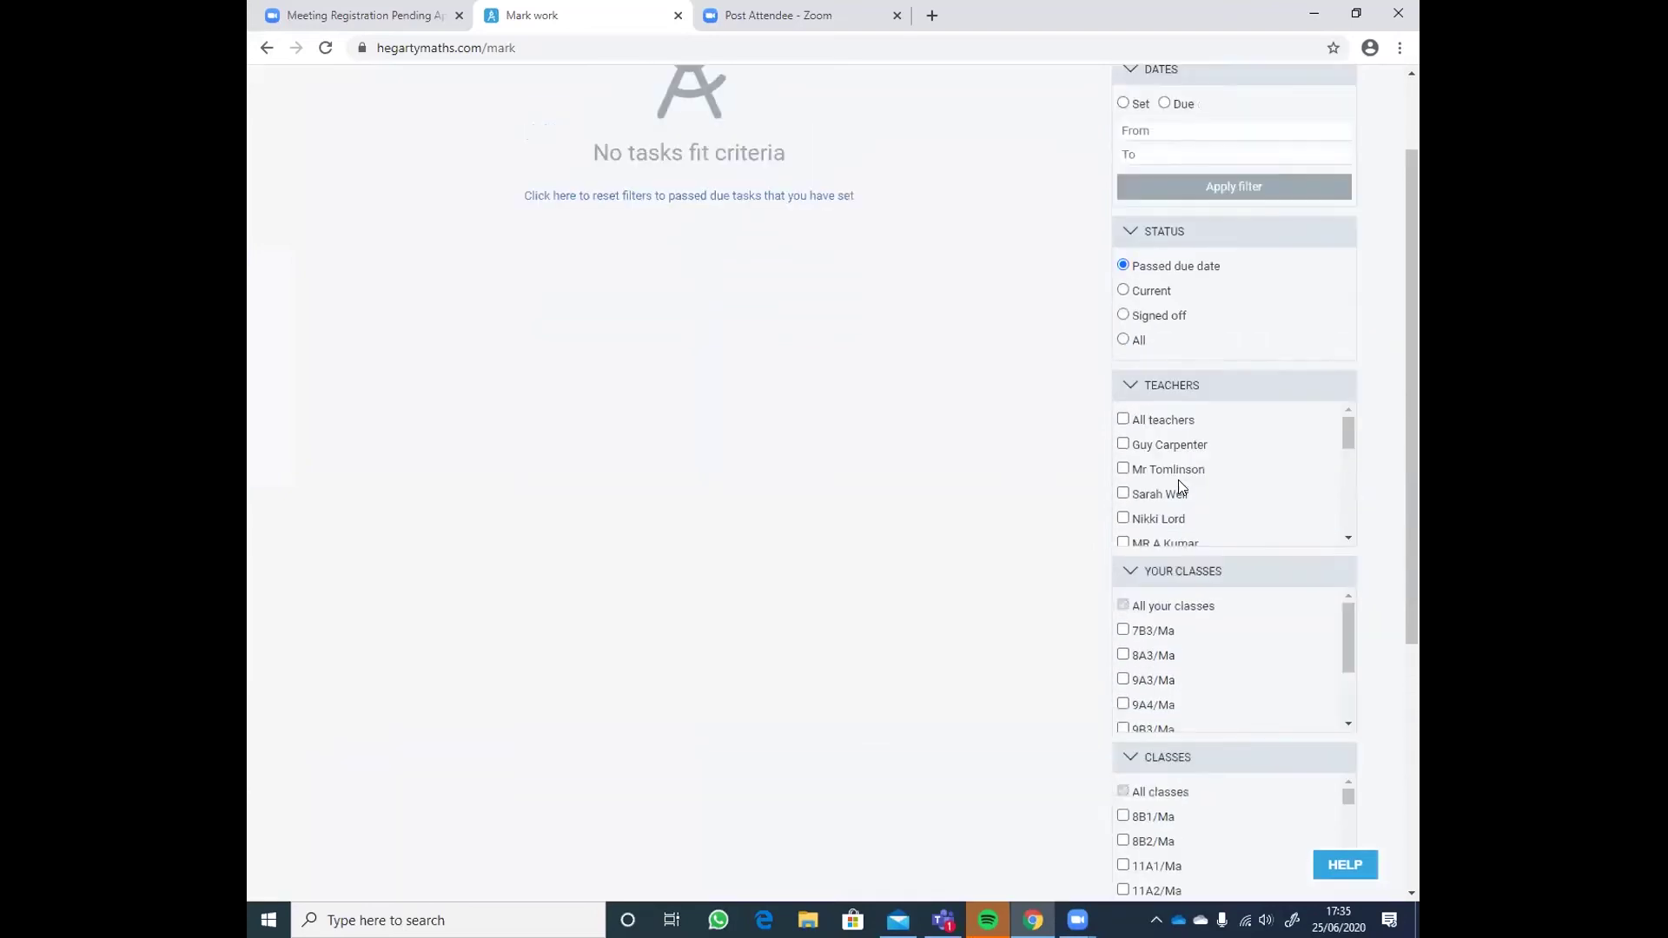
left_click(1123, 408)
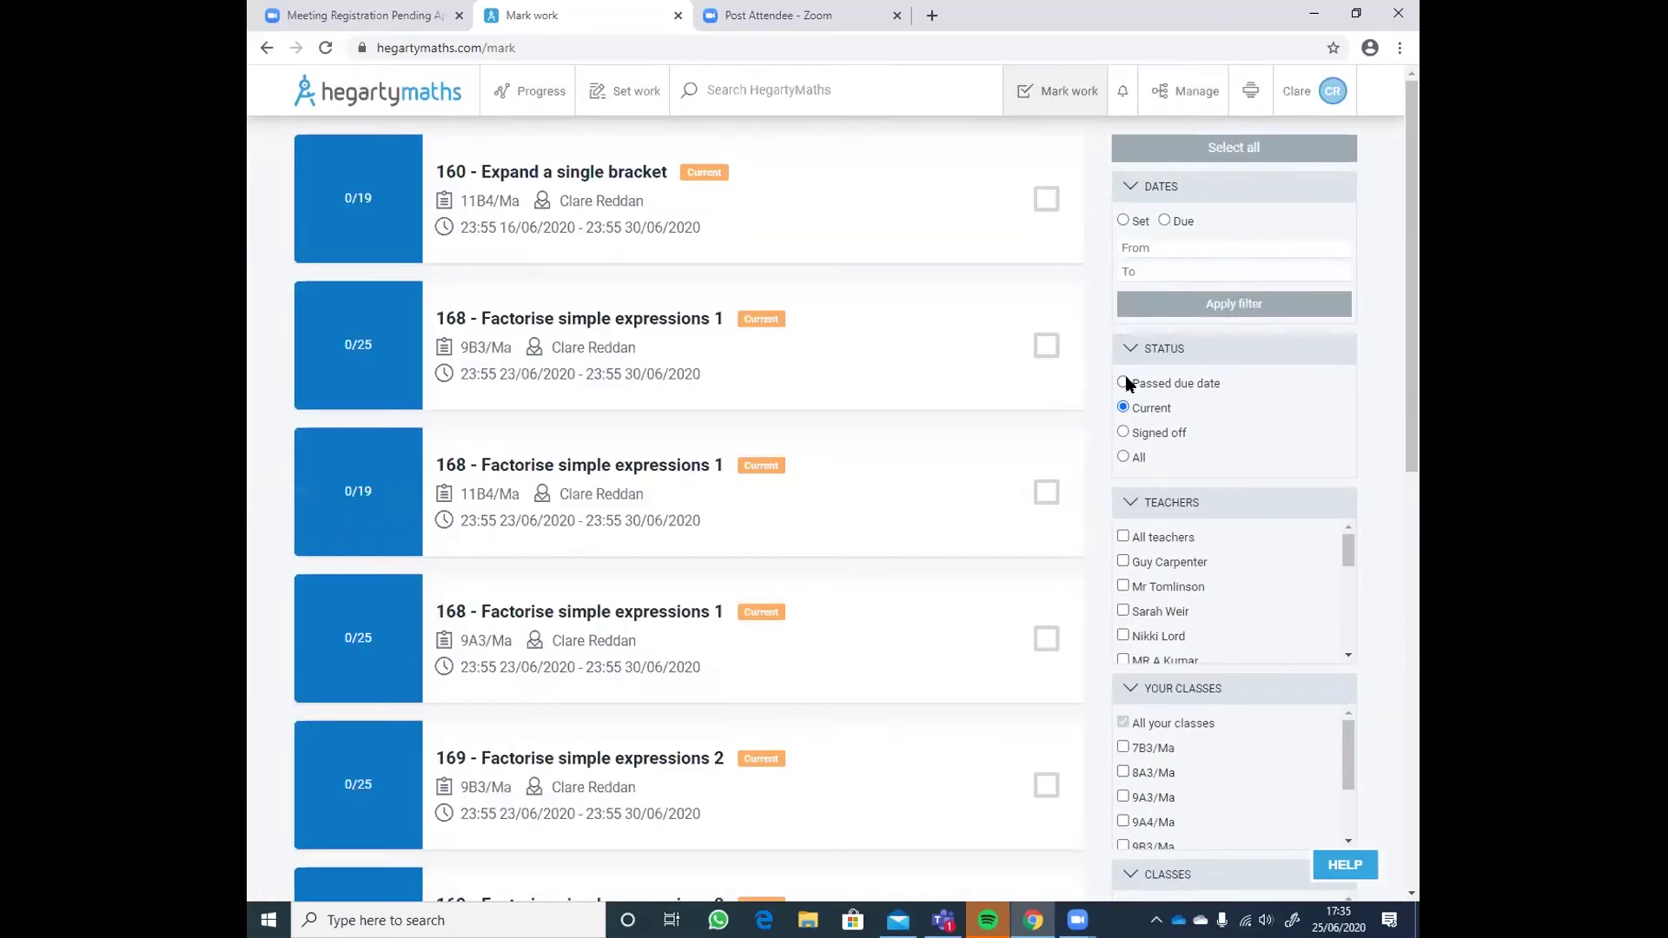
scroll(613, 590, "down", 10)
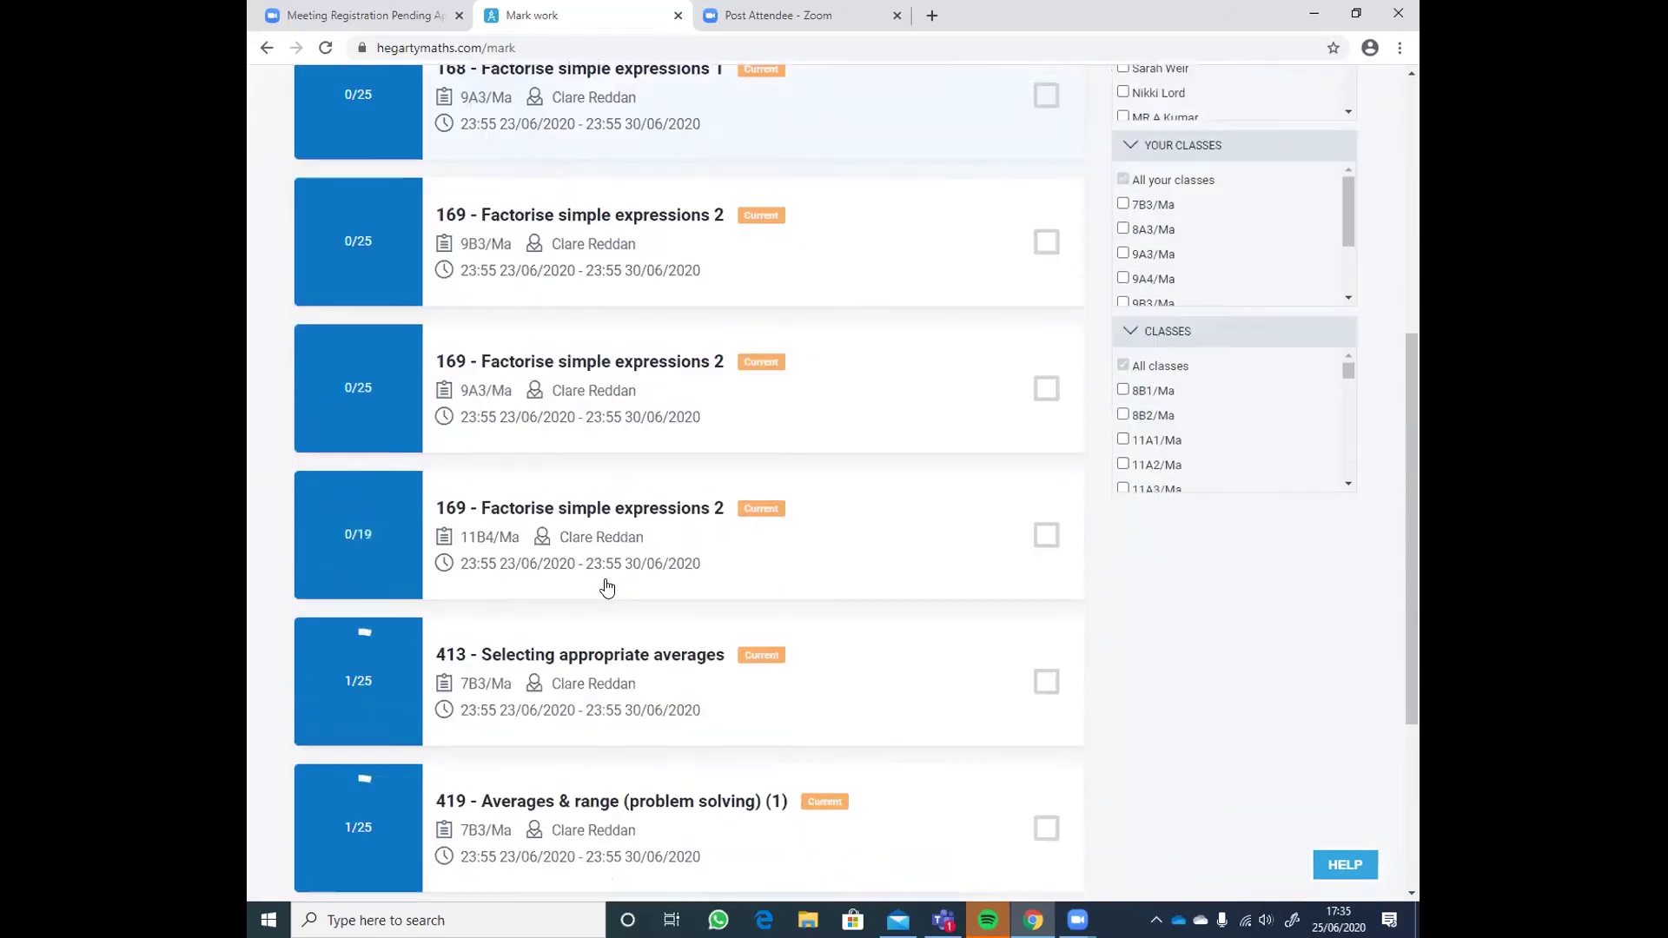
left_click(497, 505)
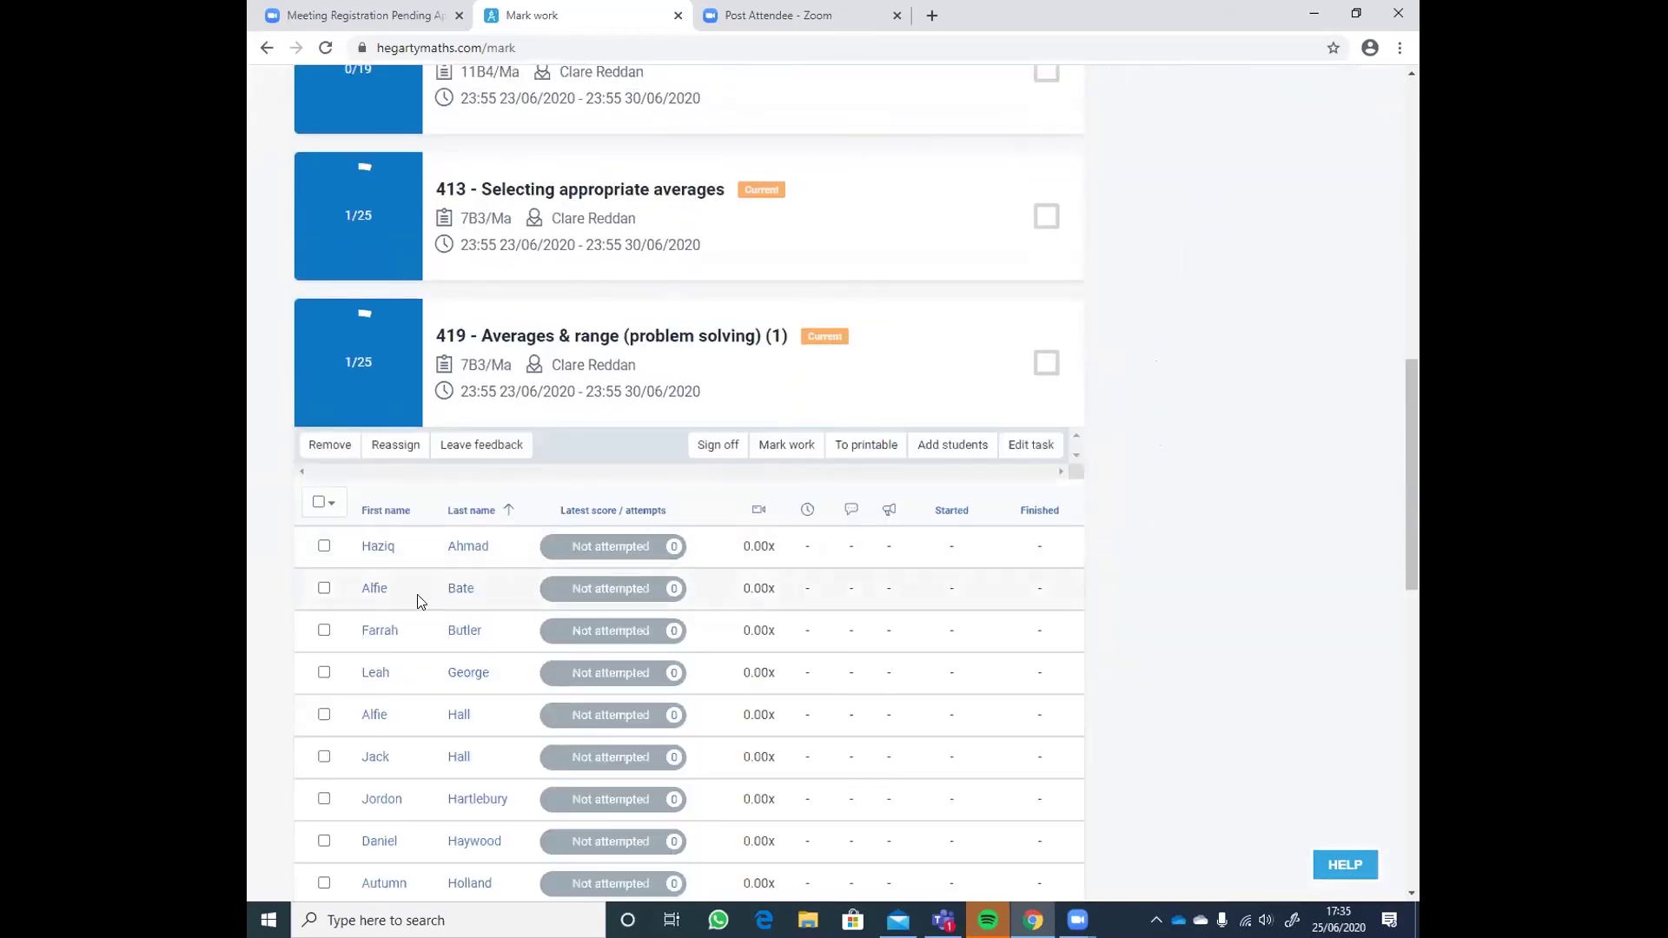
scroll(450, 624, "down", 8)
scroll(450, 624, "down", 3)
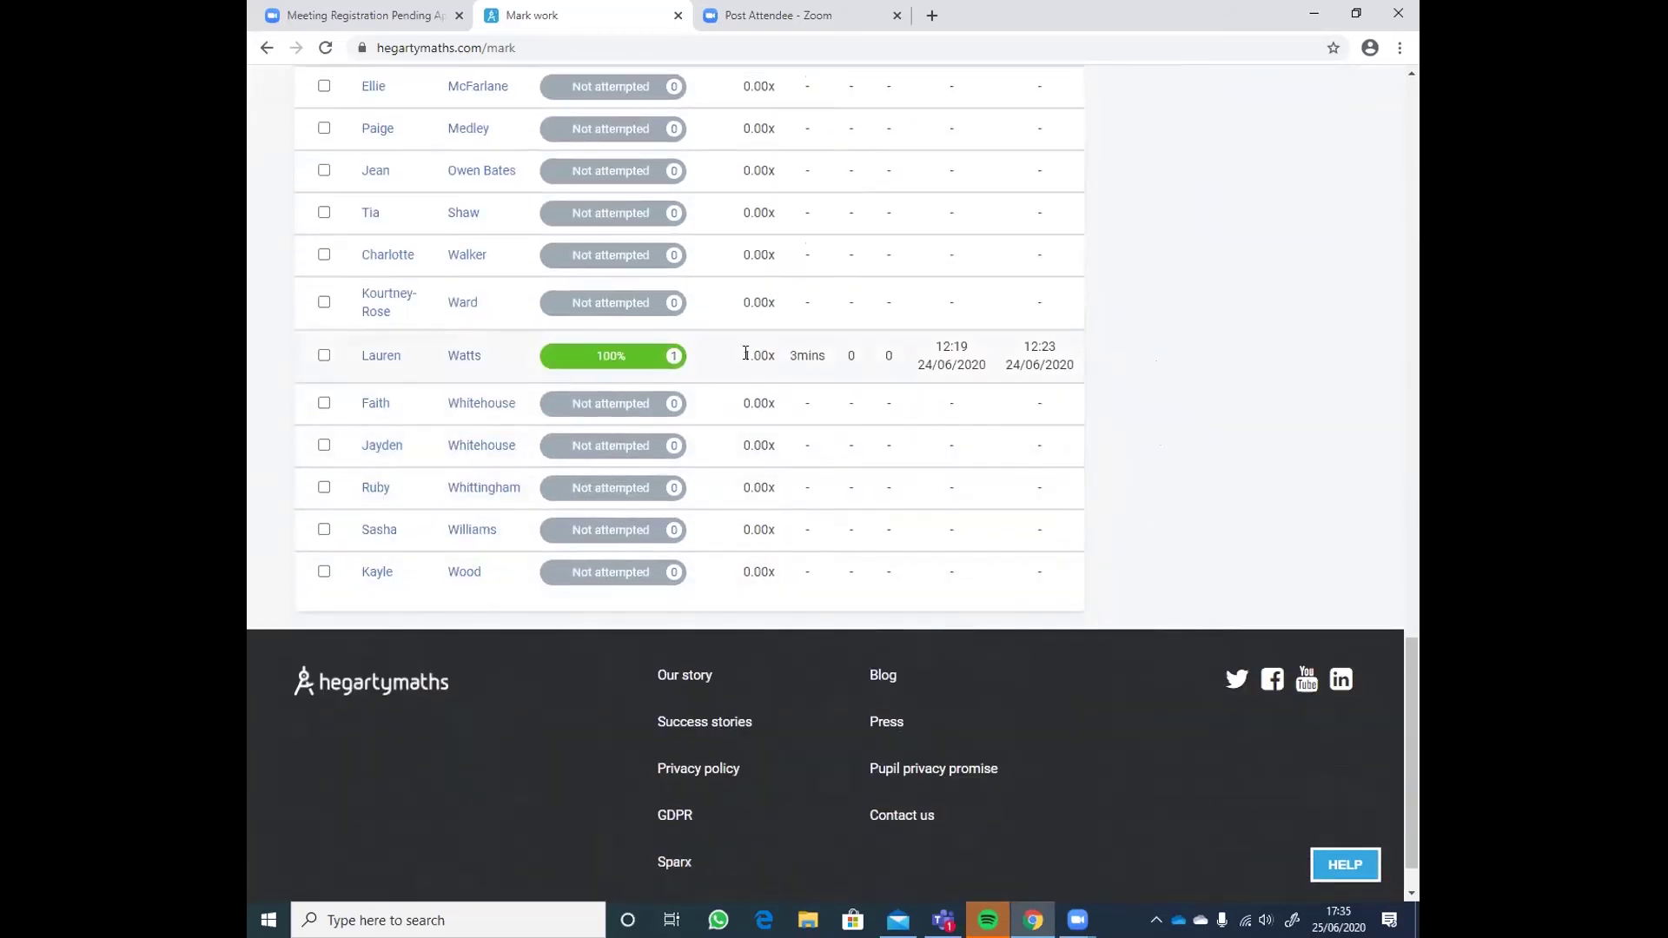
Open the 100% pupil's 419 quiz and show details for questions 1 and 4 (x = 10, x = 12)
left_click(647, 360)
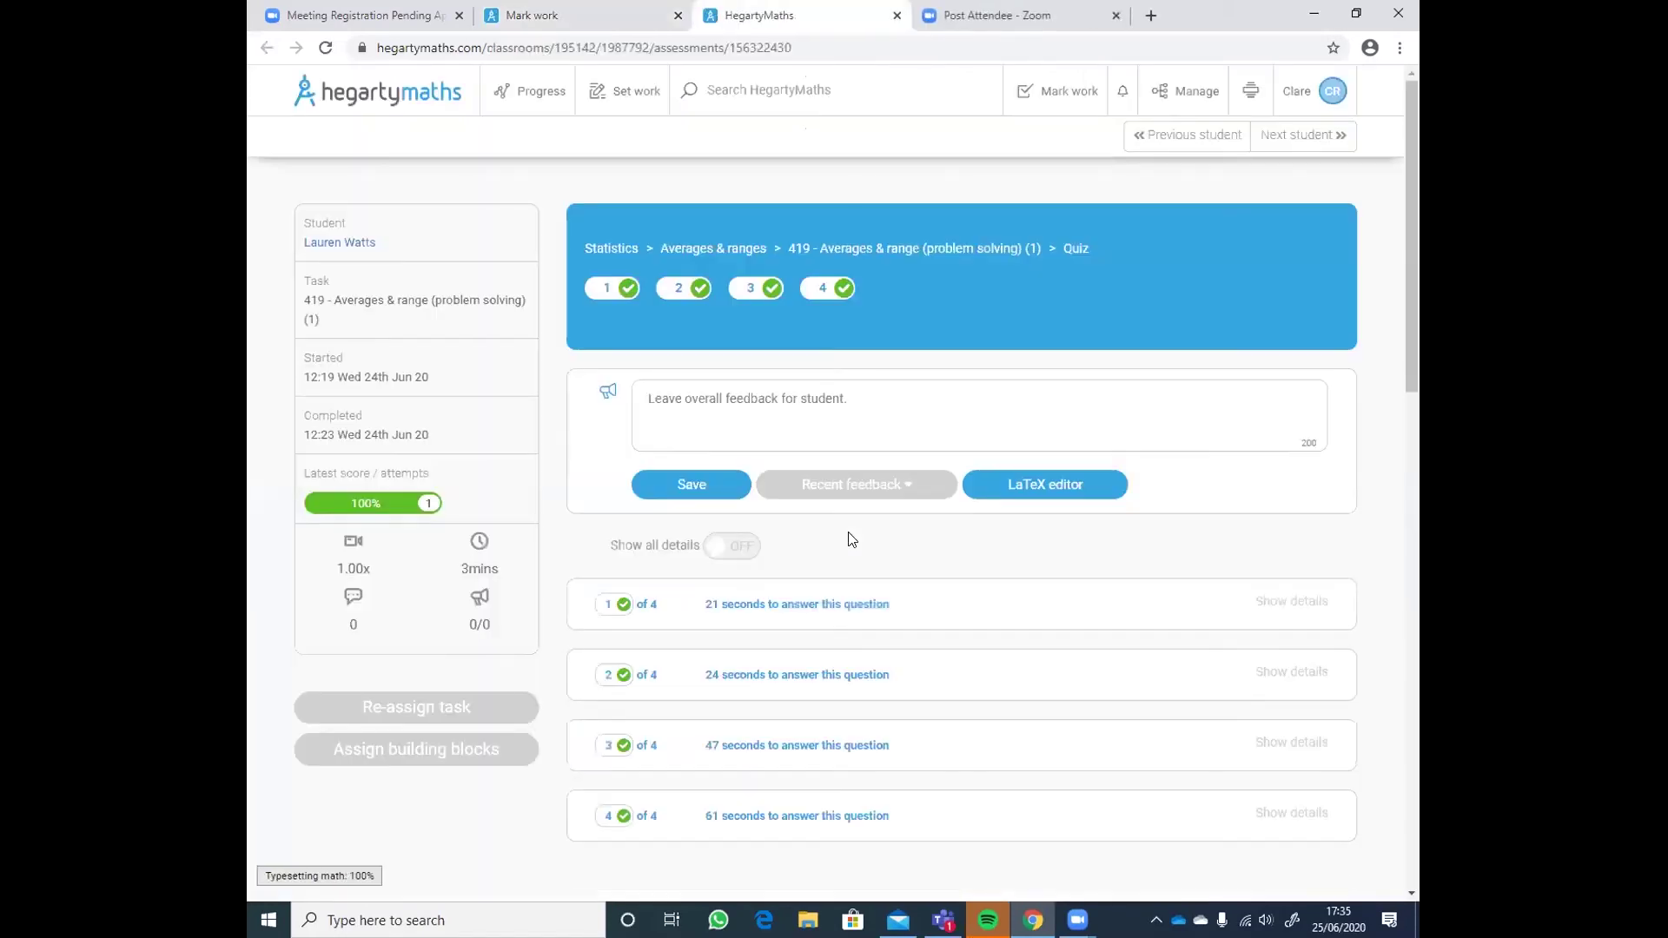
scroll(850, 539, "down", 2)
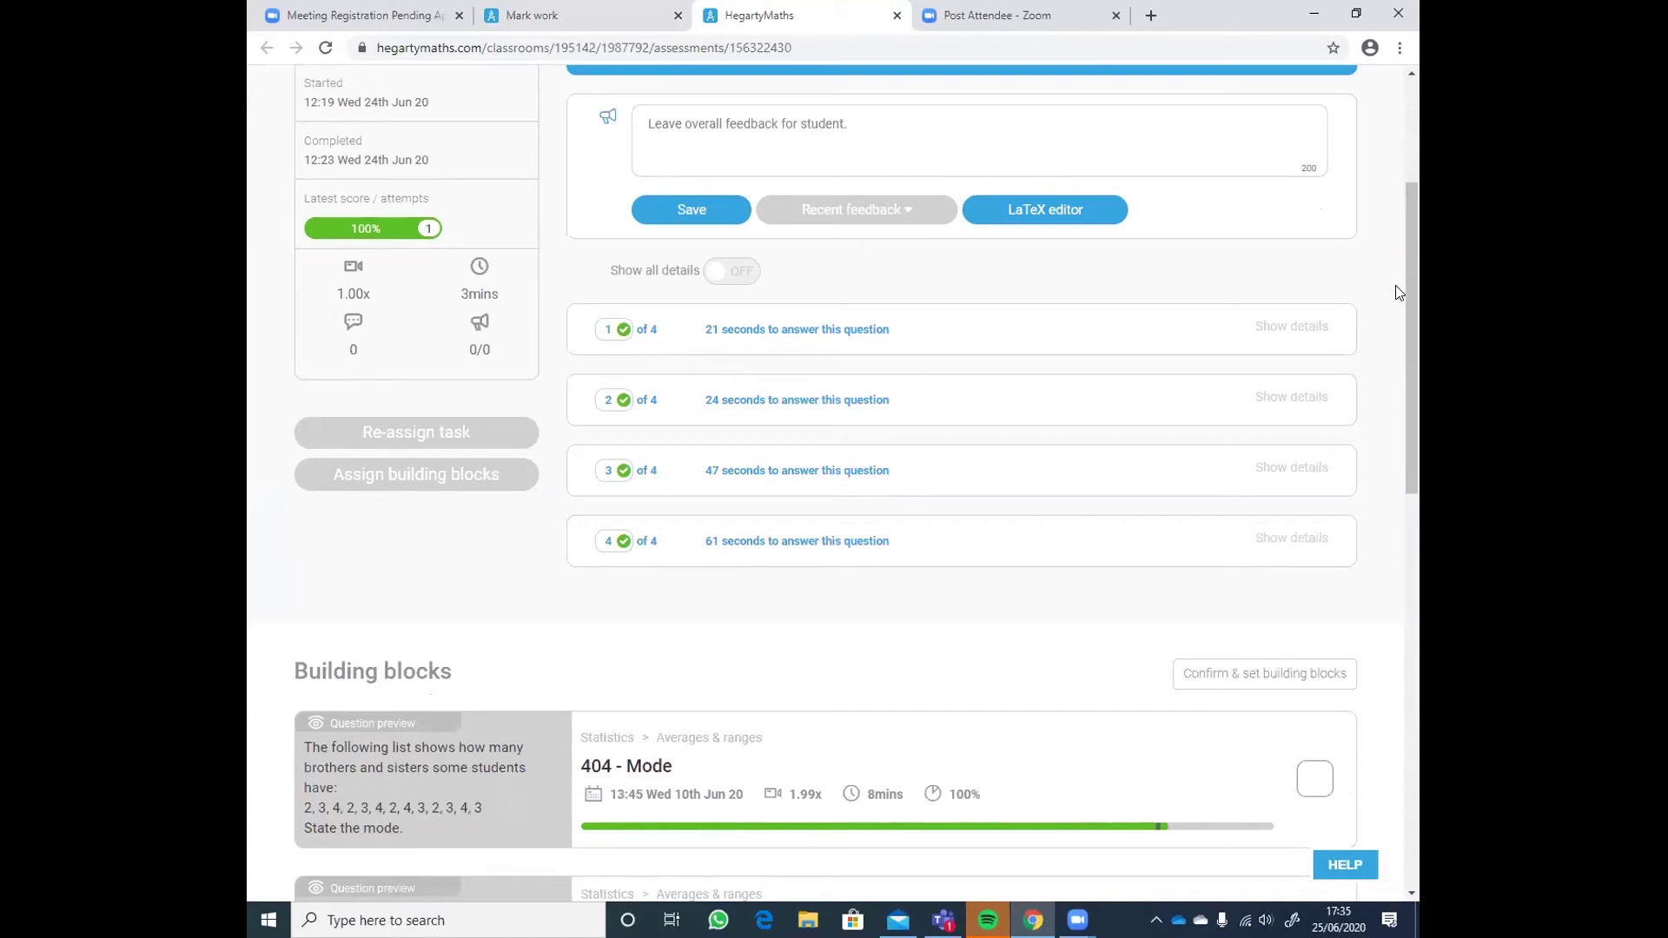
left_click(1292, 328)
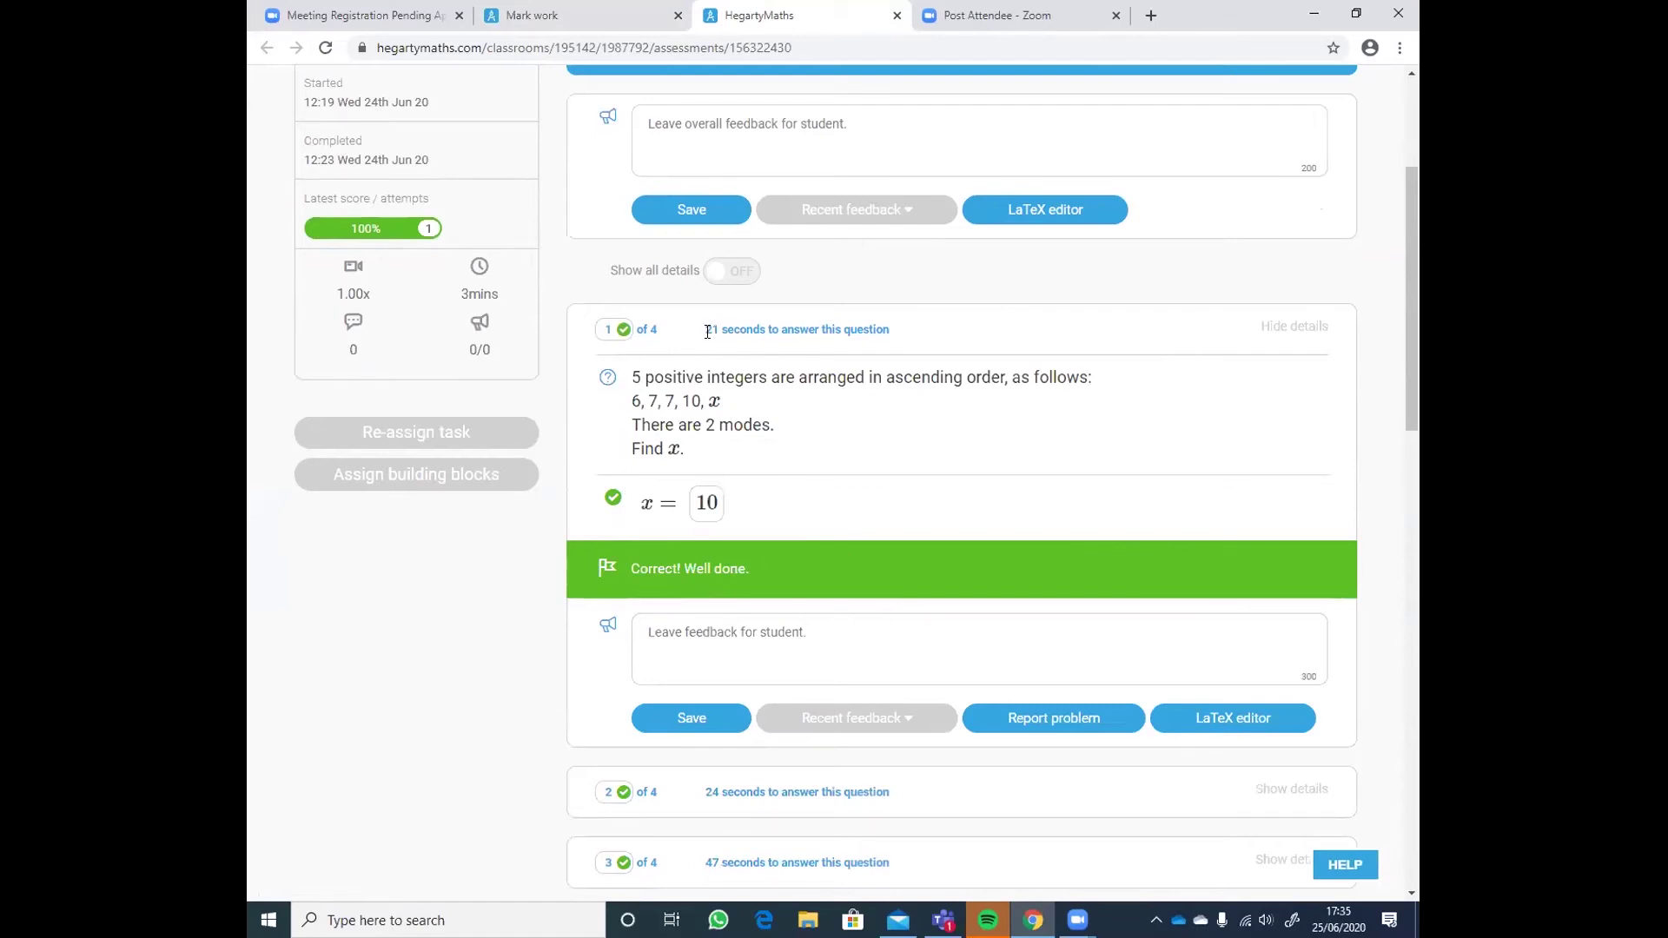
scroll(819, 631, "down", 5)
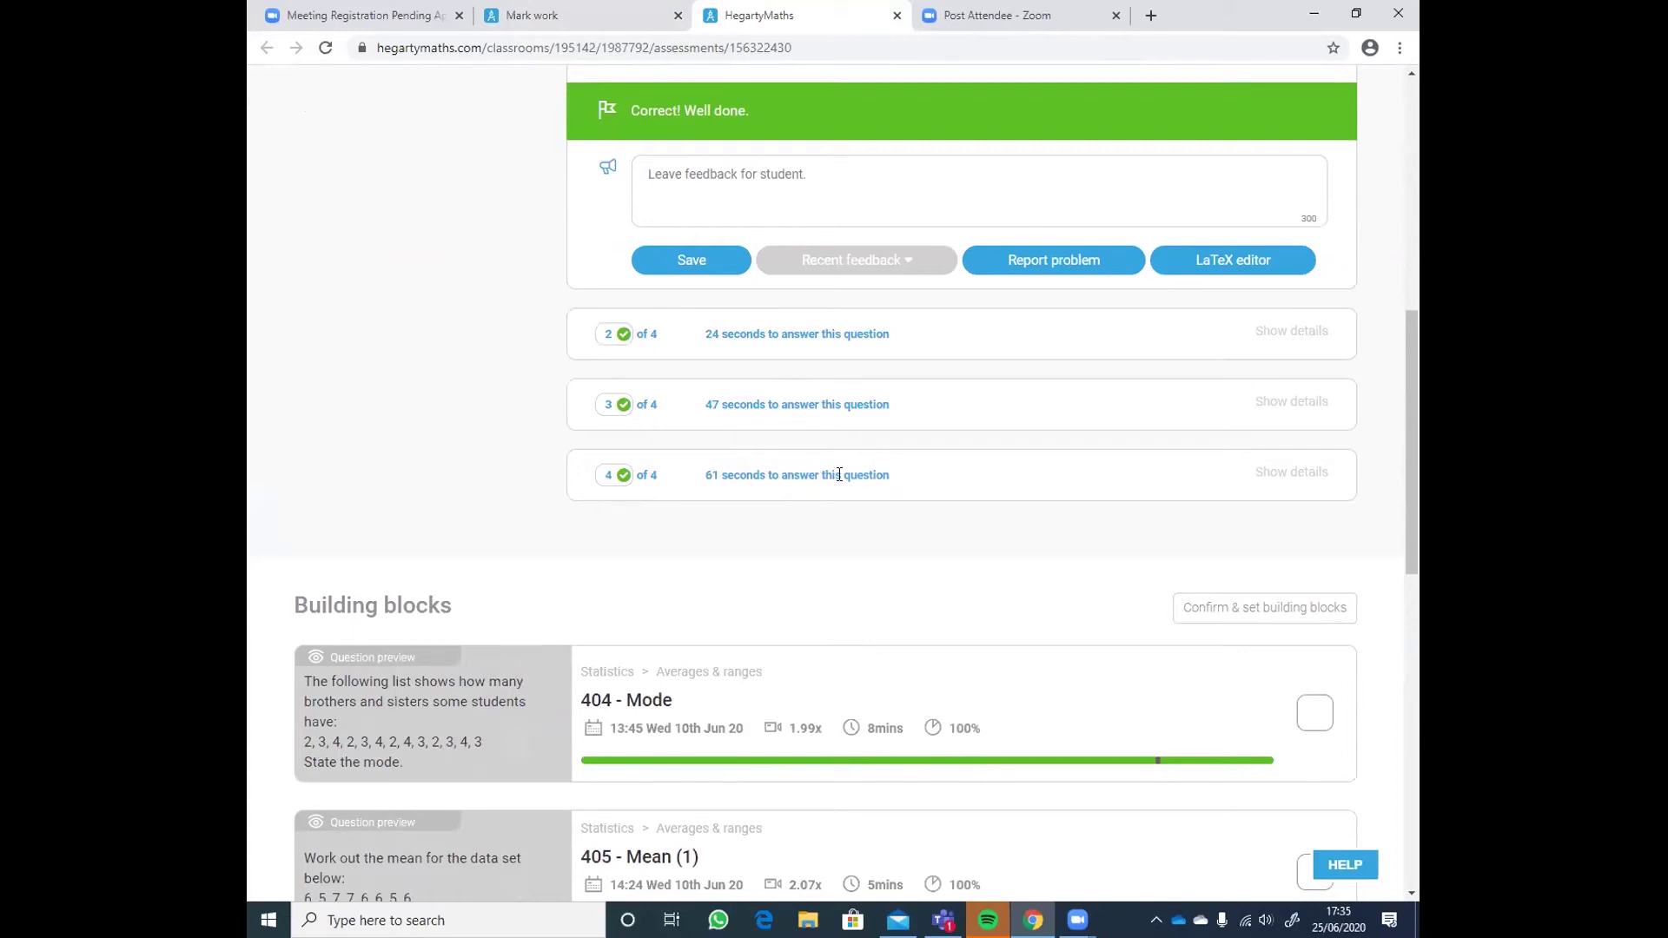
left_click(1290, 473)
scroll(1046, 588, "down", 6)
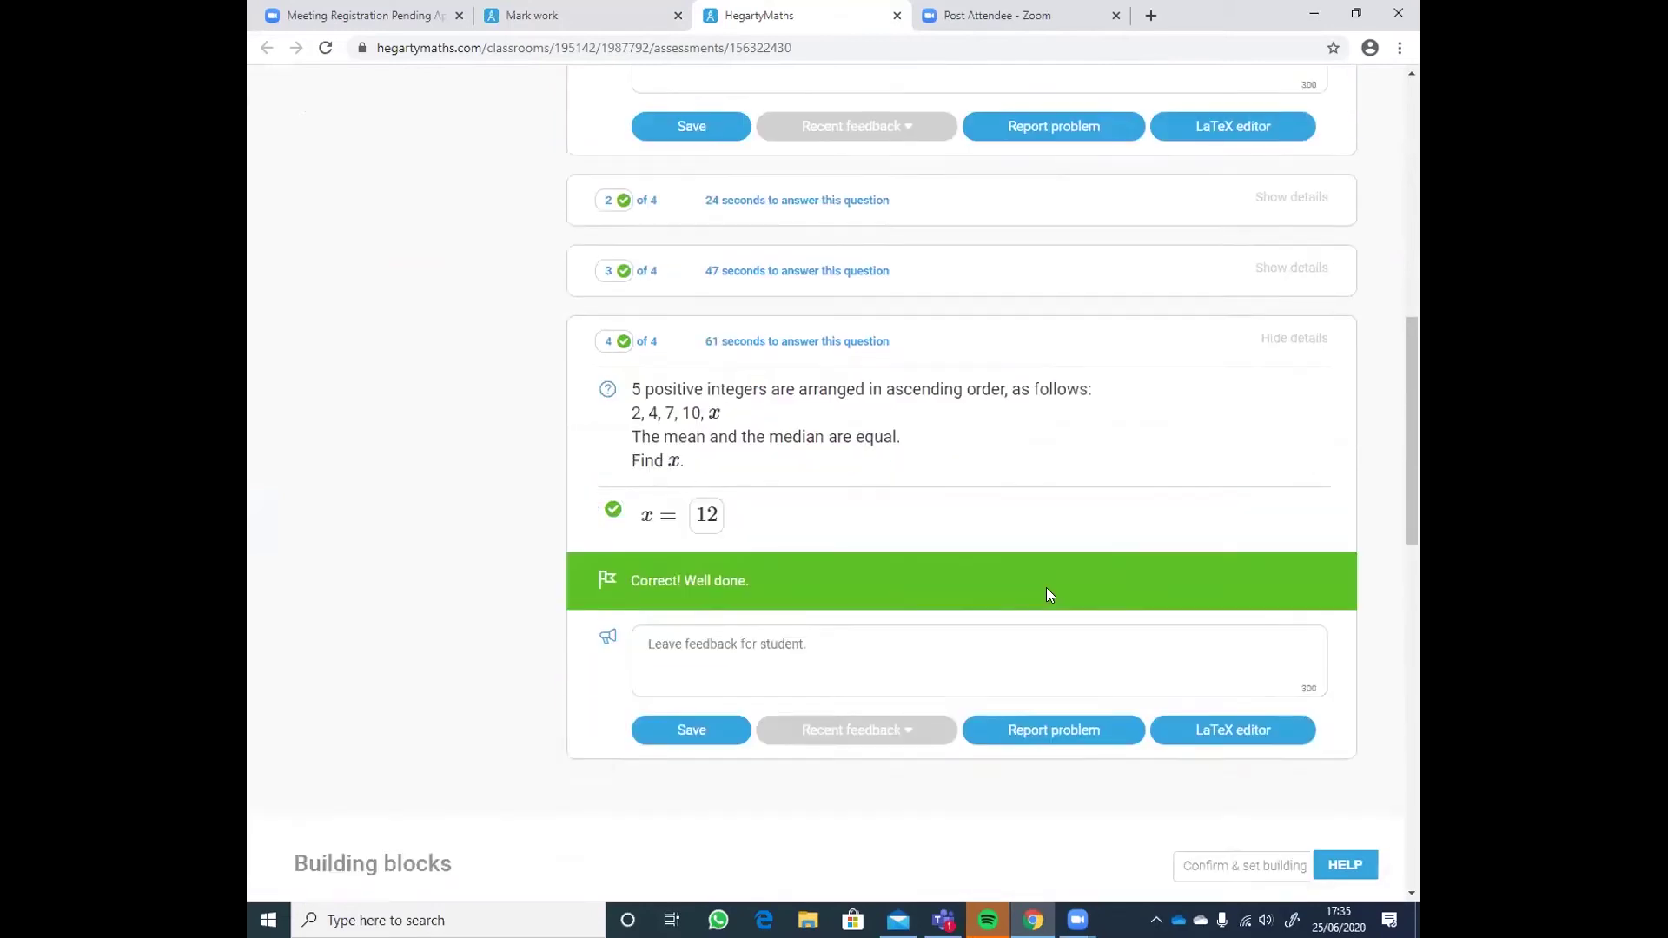
scroll(1045, 592, "up", 2)
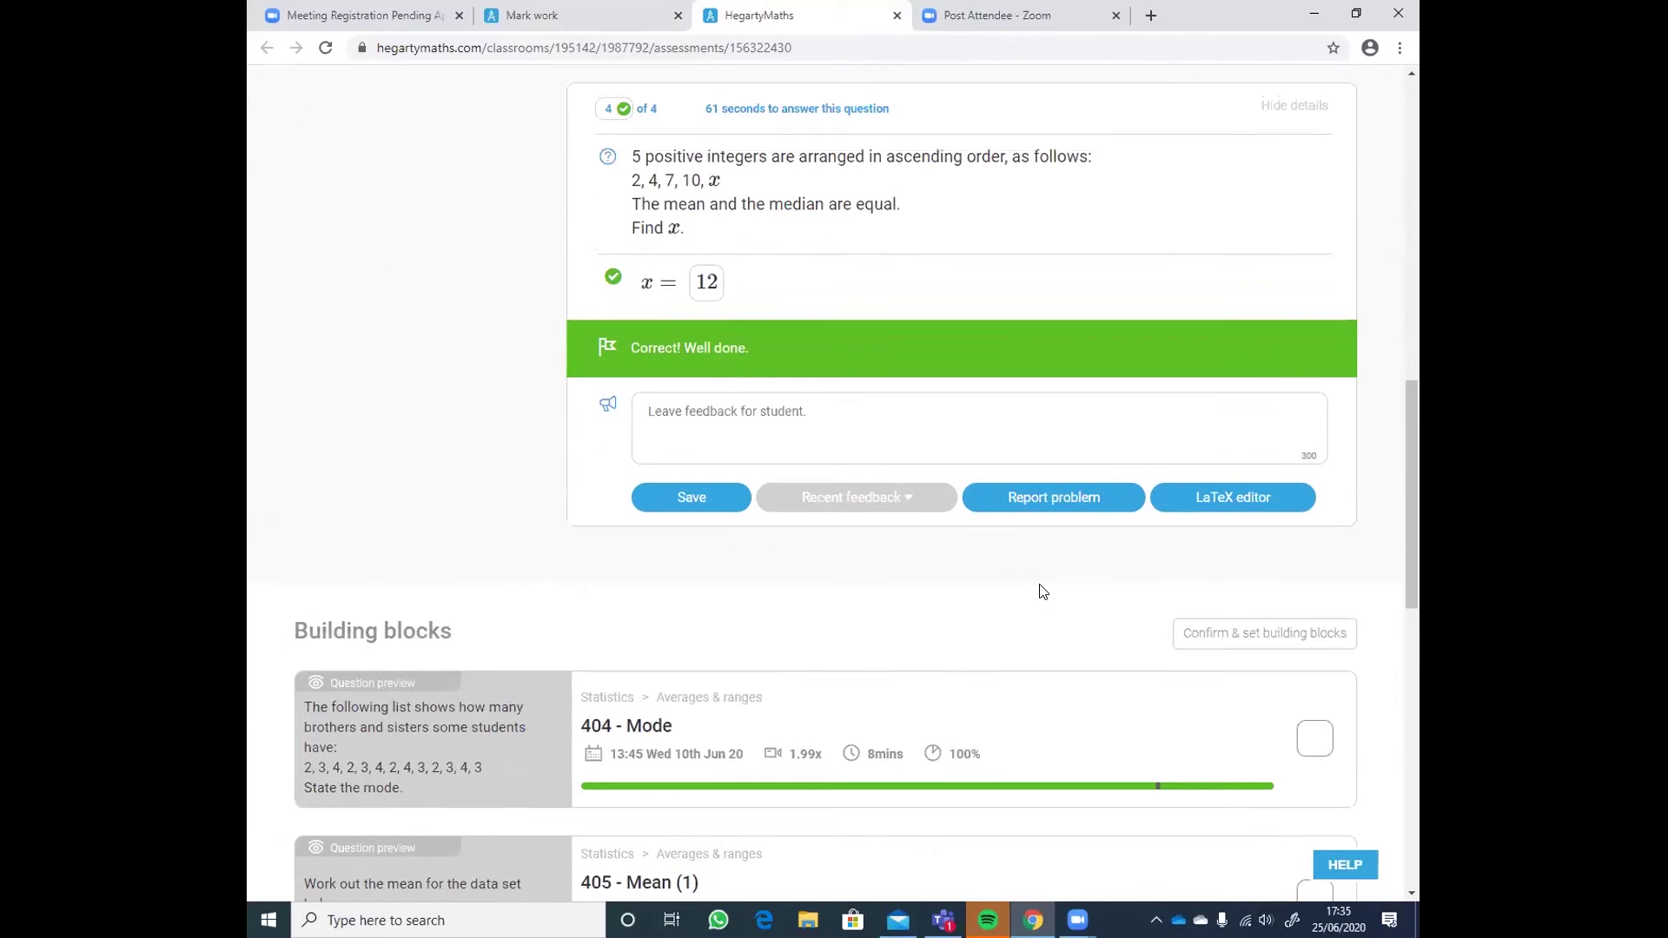
scroll(1043, 591, "up", 3)
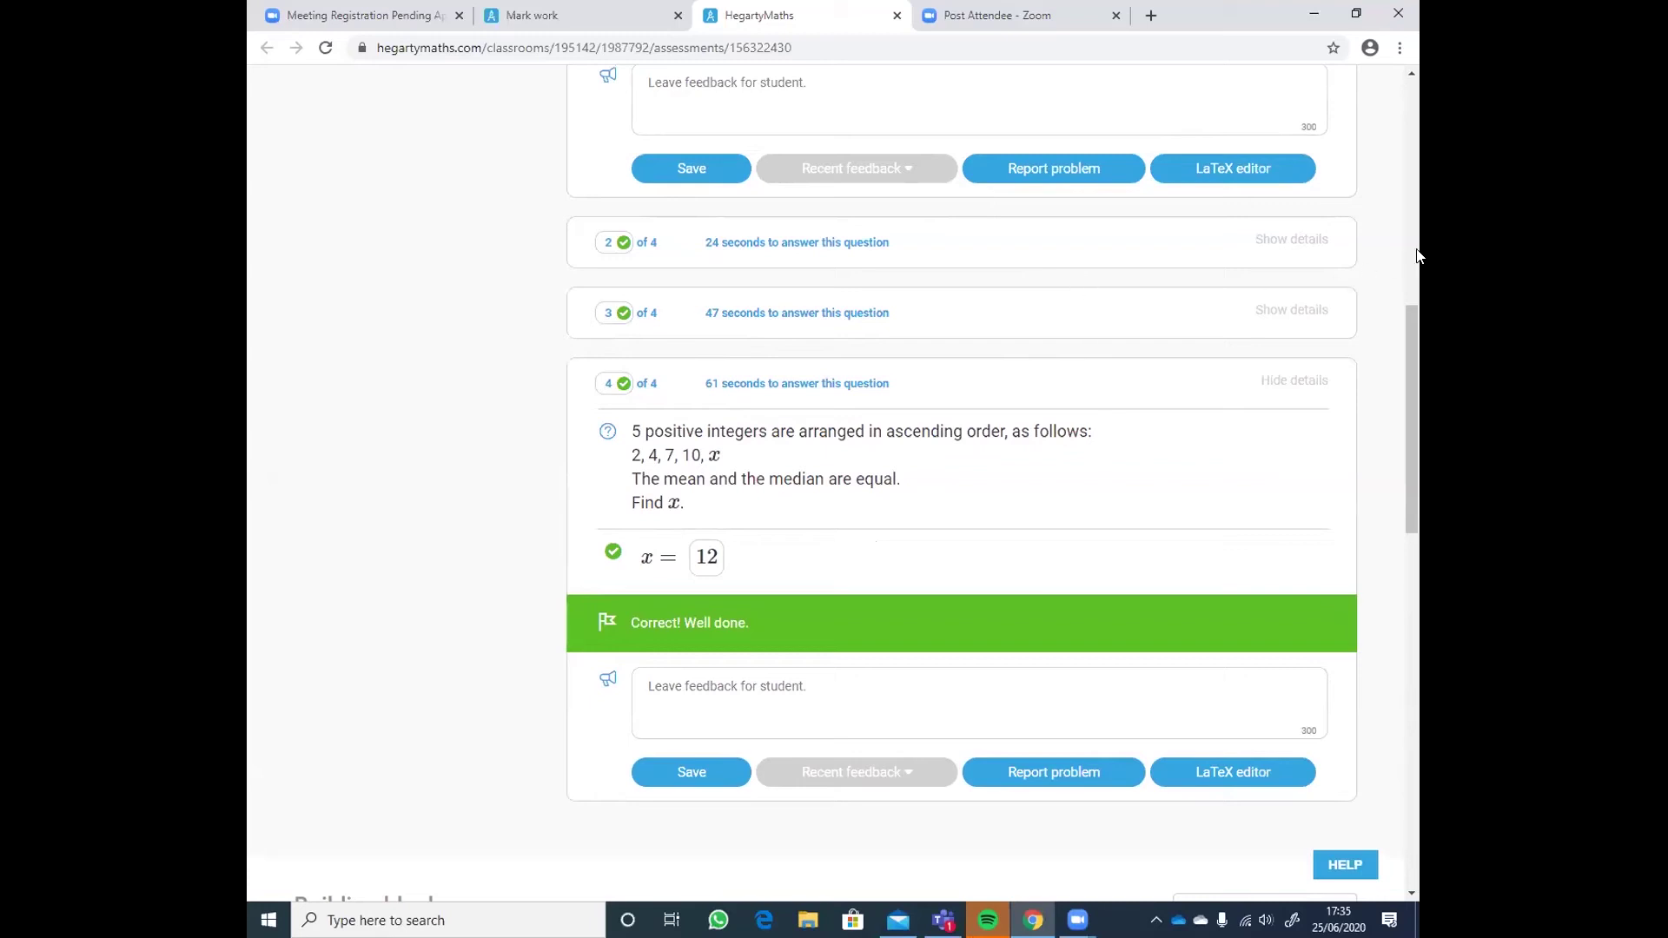
left_click_drag(1416, 353, 1416, 122)
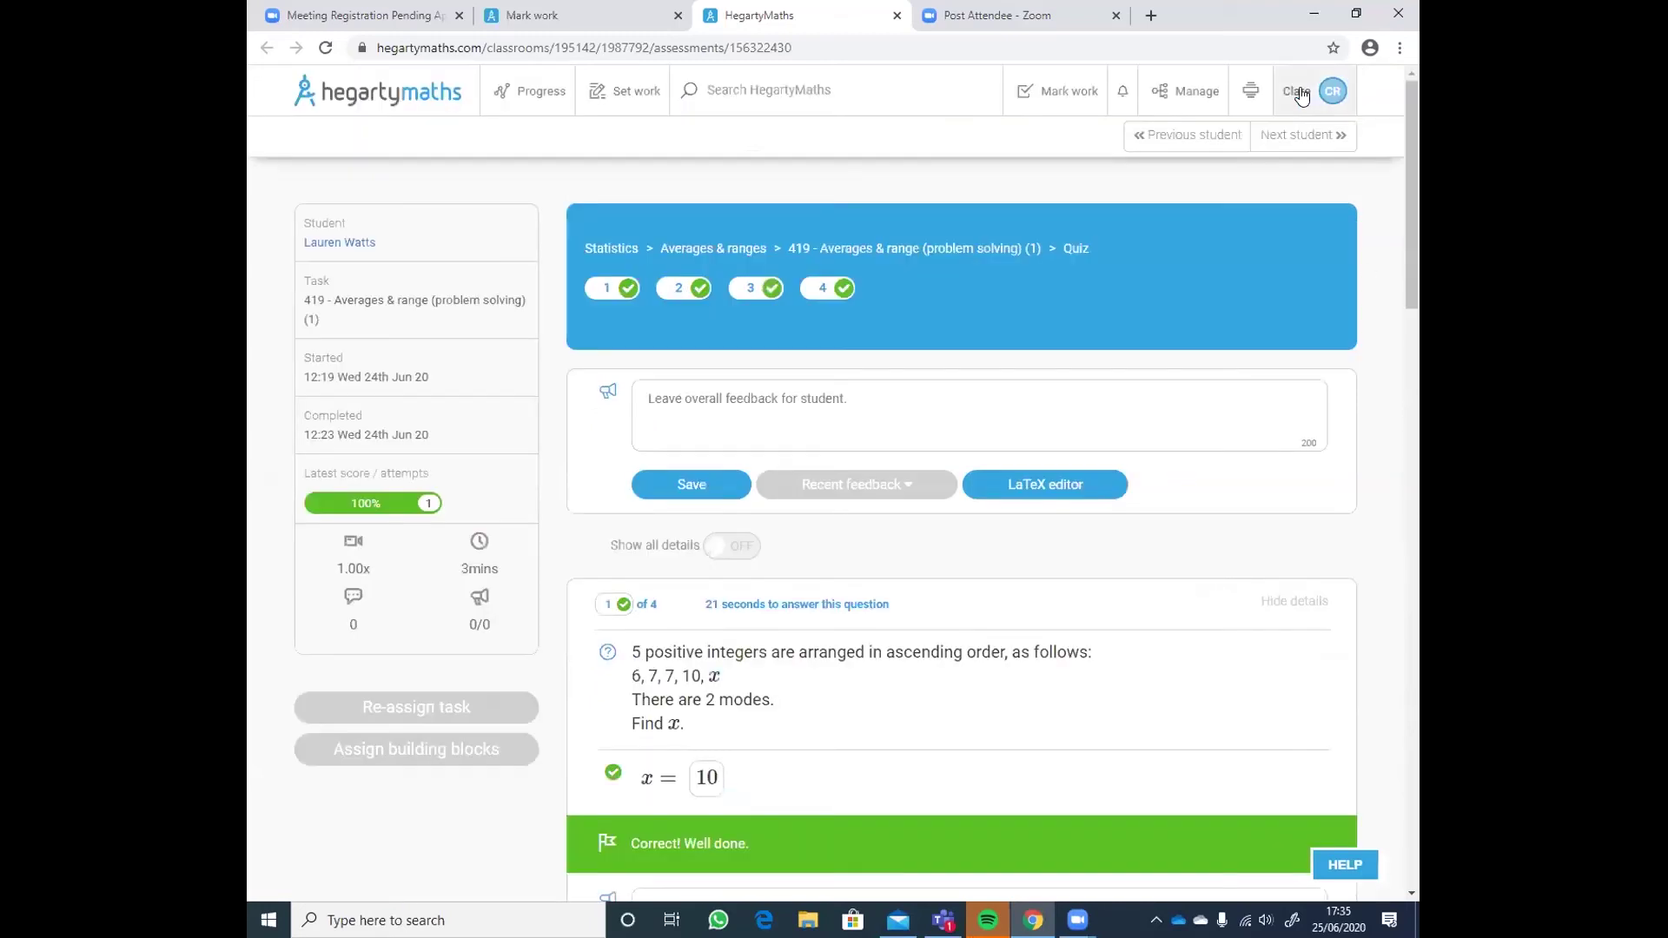
Log out of the teacher account from the top-right account menu
left_click(1301, 92)
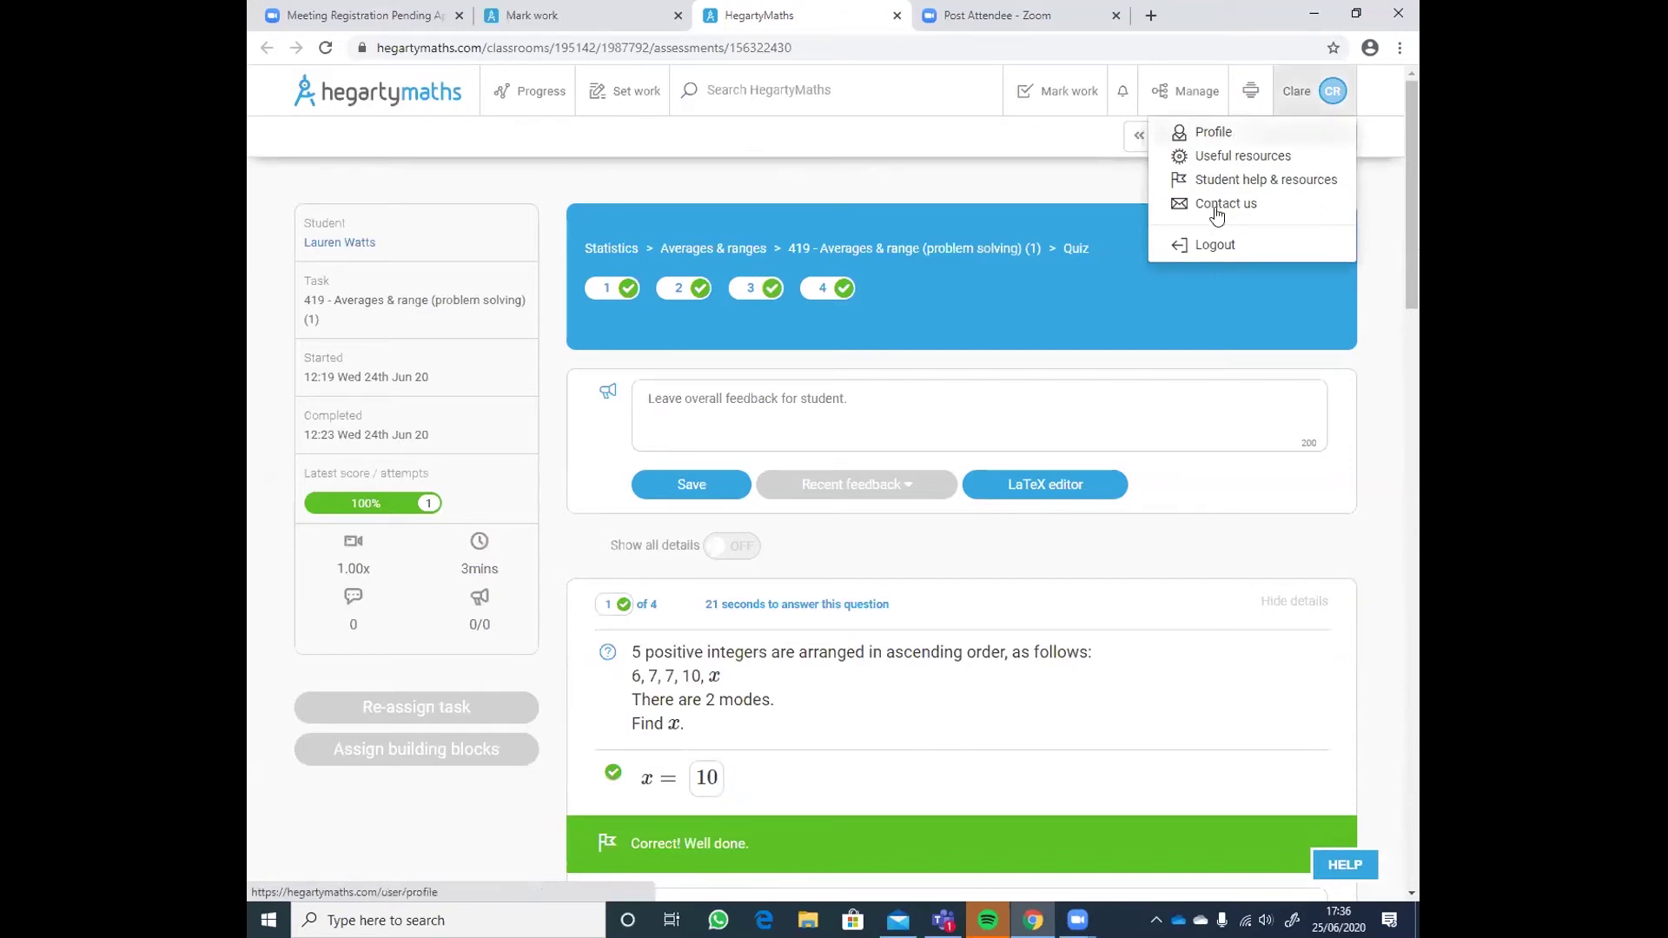
left_click(1217, 246)
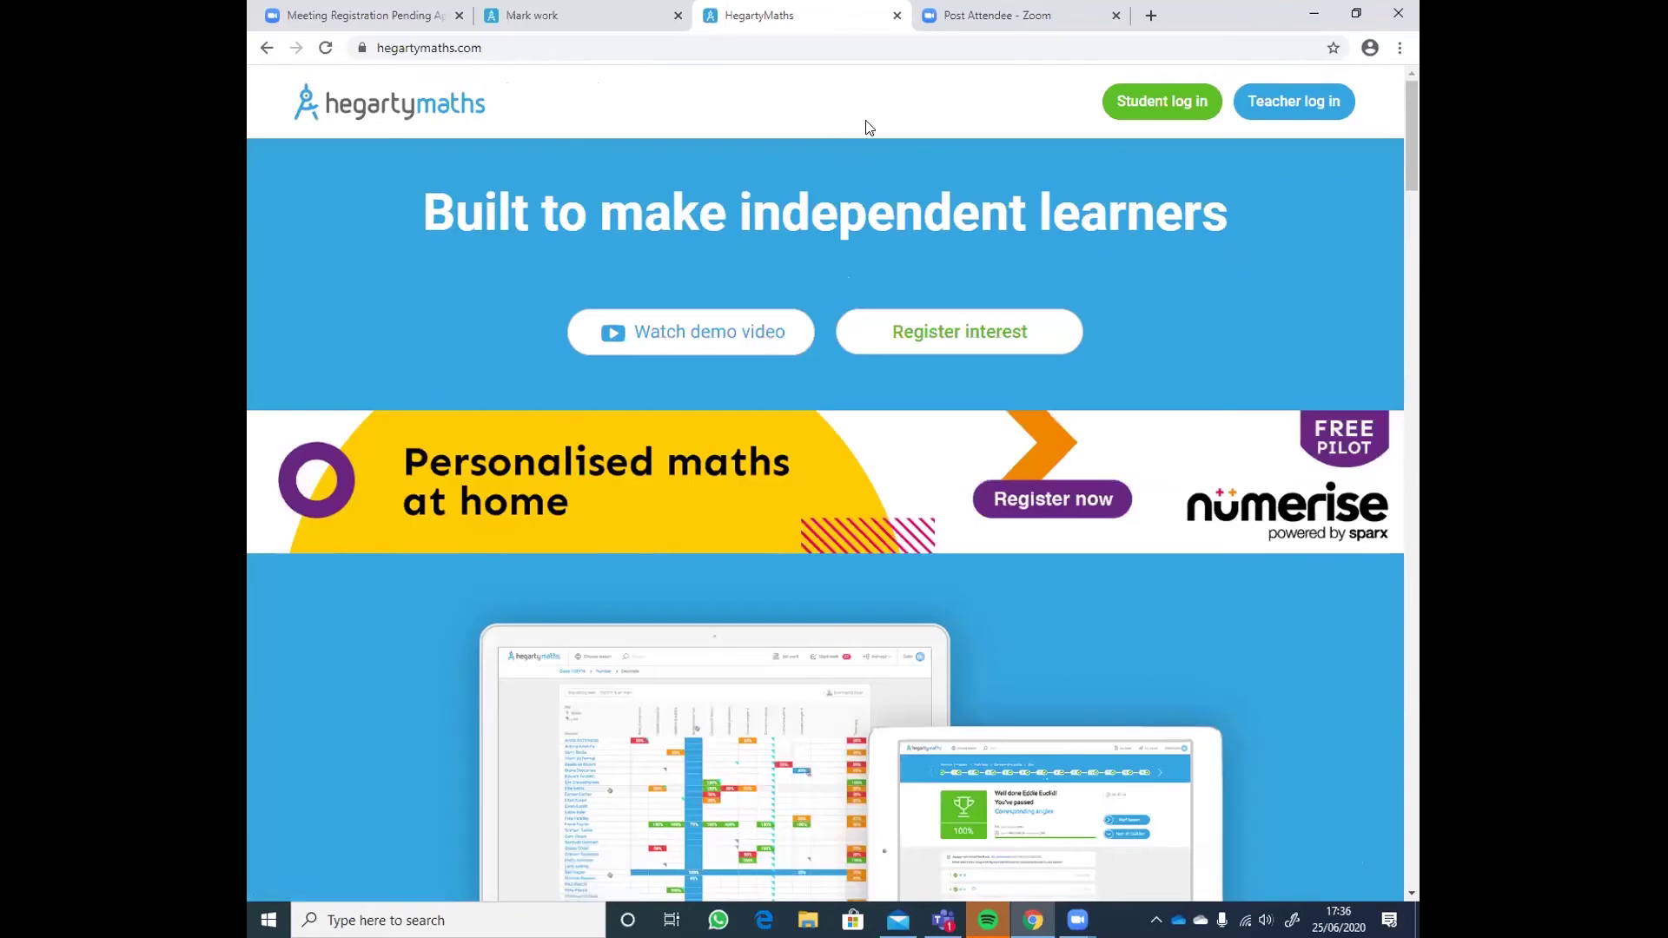